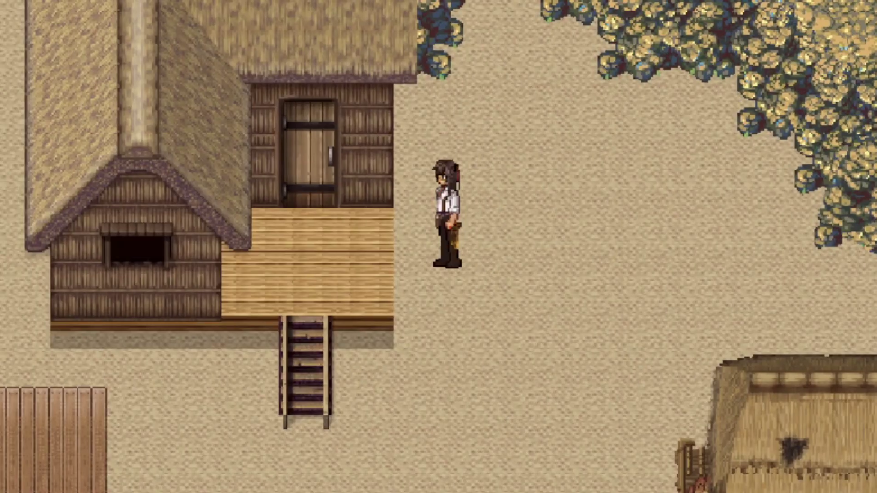
pyautogui.press('Up')
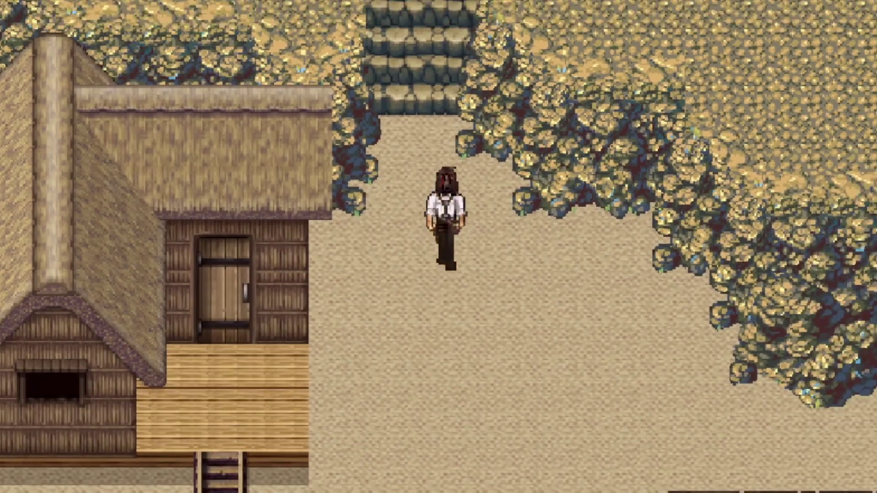
pyautogui.press('Right')
pyautogui.press('Right')
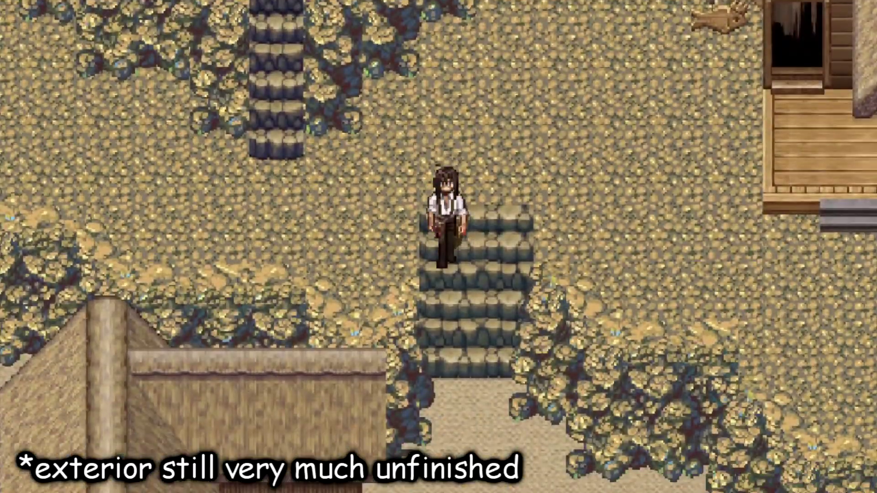
pyautogui.press('Down')
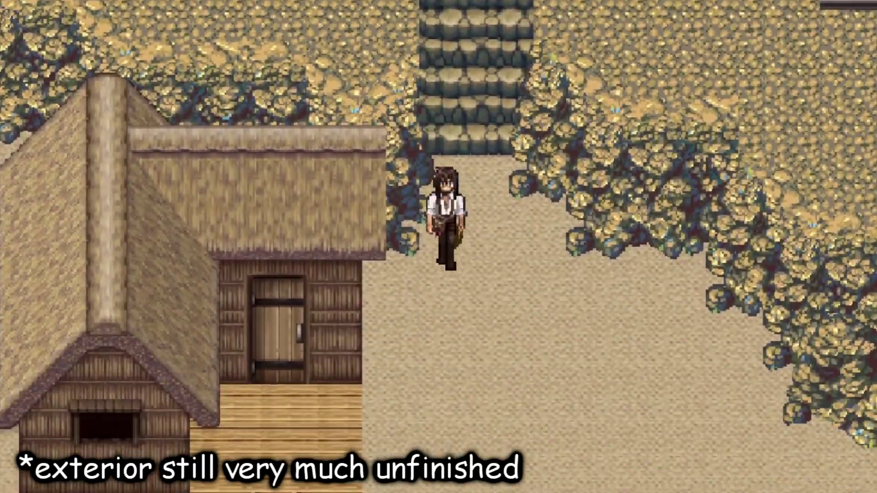
pyautogui.press('Left')
pyautogui.press('Up')
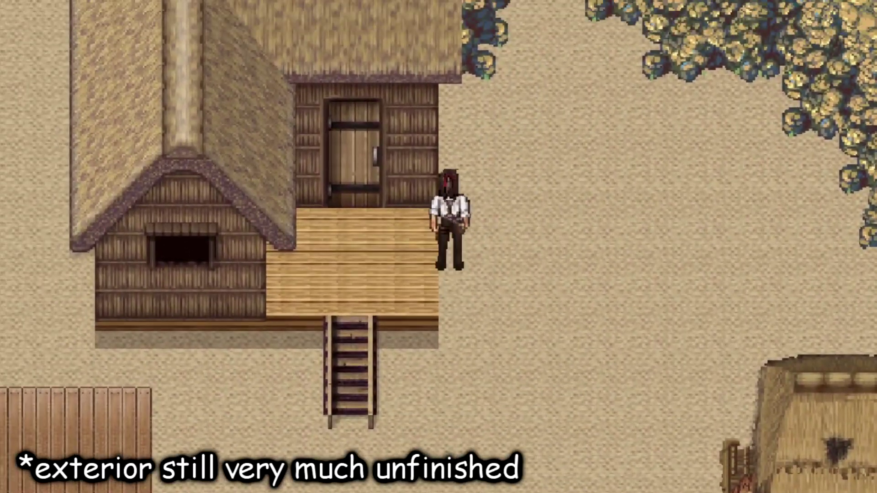
pyautogui.press('Right')
pyautogui.press('Down')
pyautogui.press('Up')
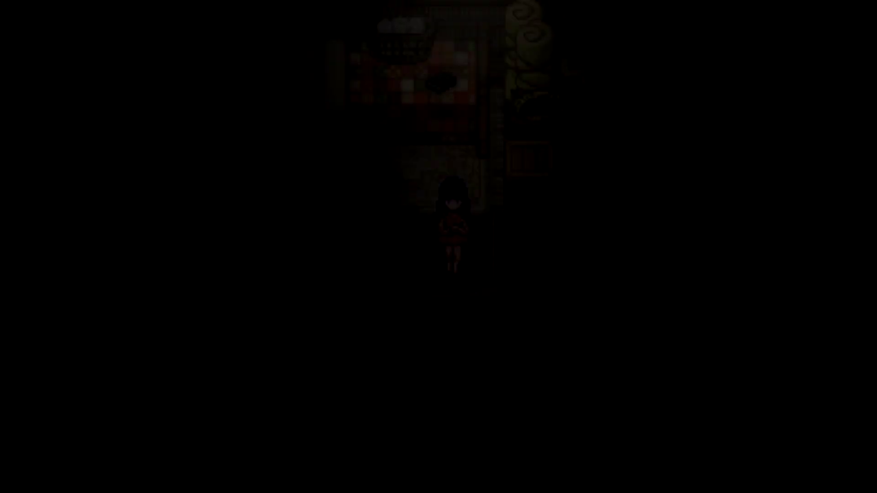
pyautogui.press('Up')
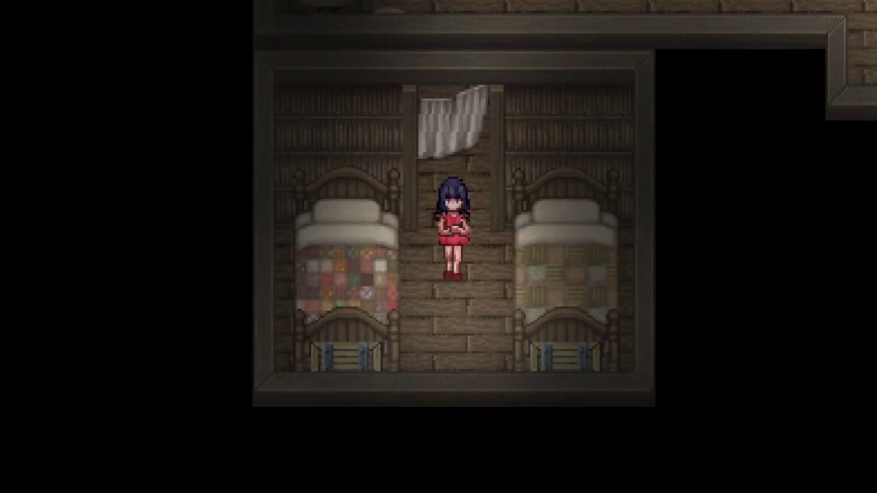
pyautogui.press('Down')
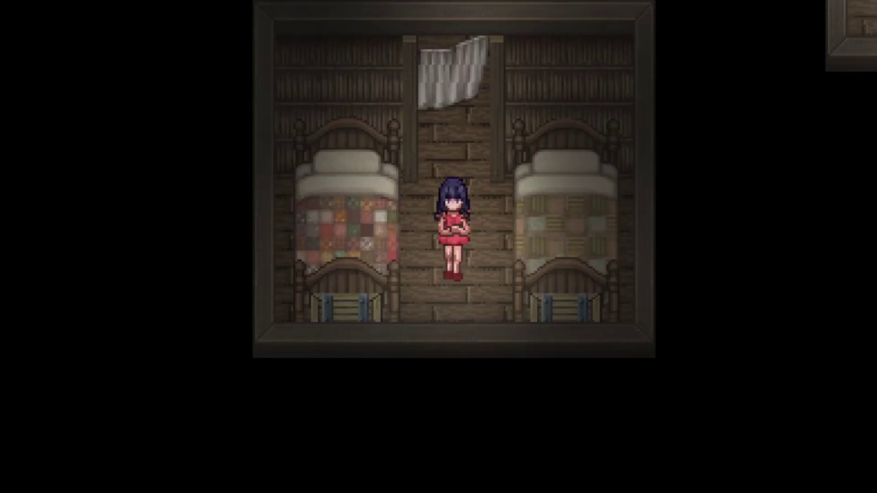
pyautogui.press('Up')
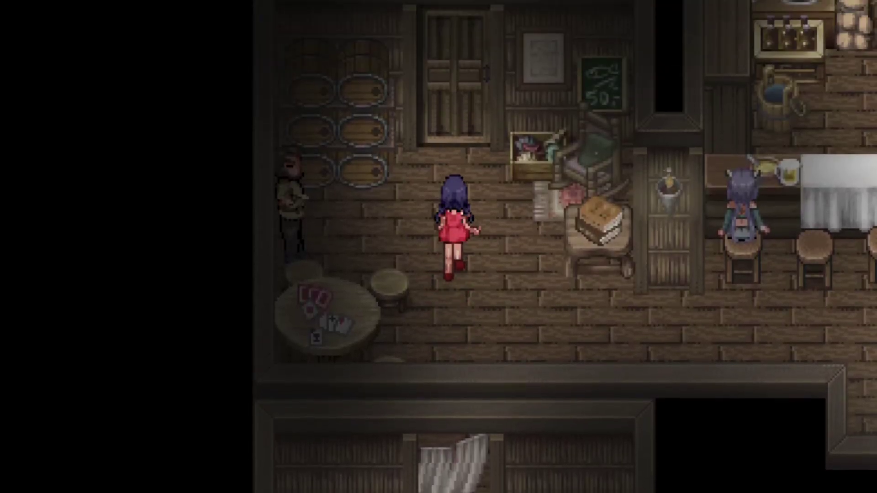
pyautogui.press('Up')
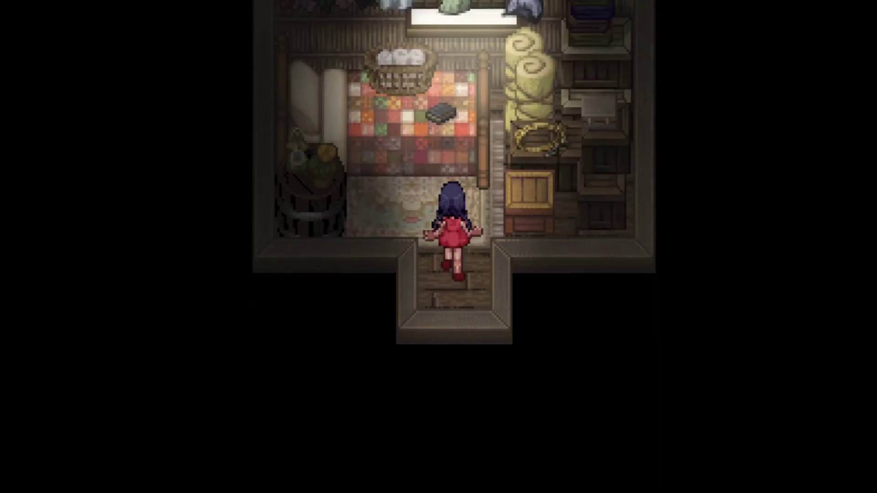
pyautogui.press('Up')
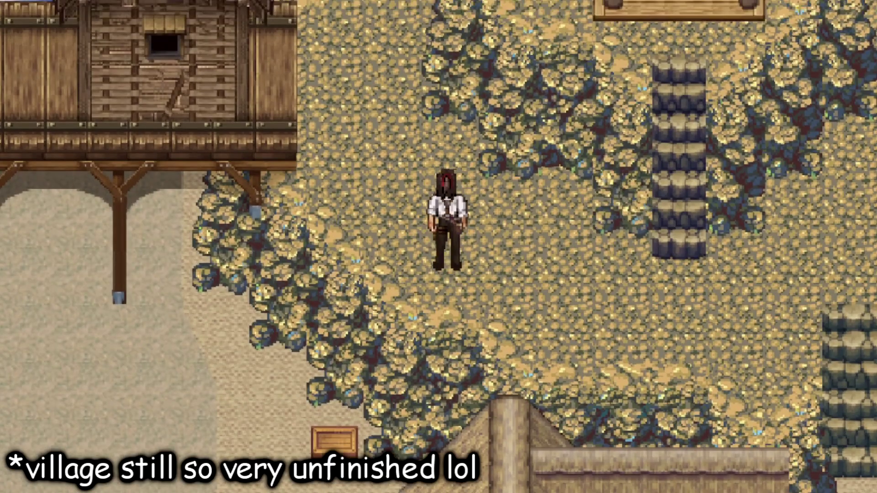
pyautogui.press('Up')
pyautogui.press('Left')
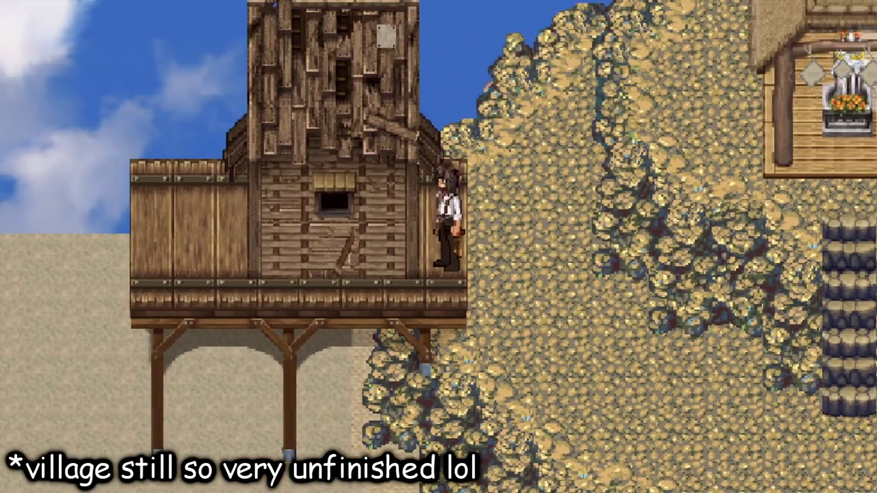
pyautogui.press('Right')
pyautogui.press('Left')
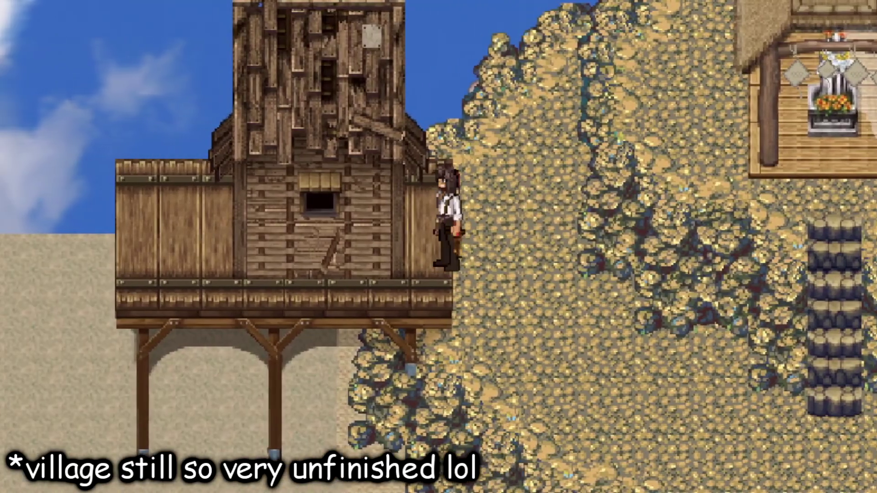
pyautogui.press('Right')
pyautogui.press('Left')
pyautogui.press('Left')
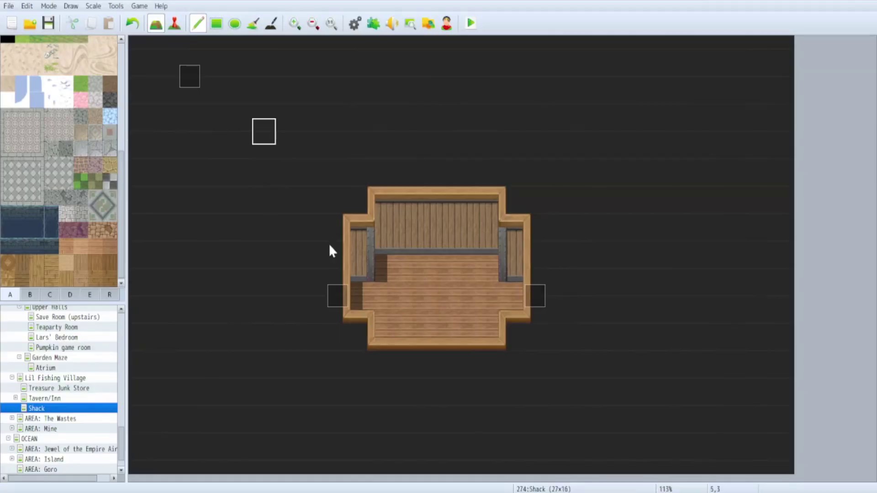
# - In RPG Maker, narrow the Shack room by stamping its copied parts inwards until the centre section is three tiles wide
pyautogui.click(429, 388)
pyautogui.click(432, 399)
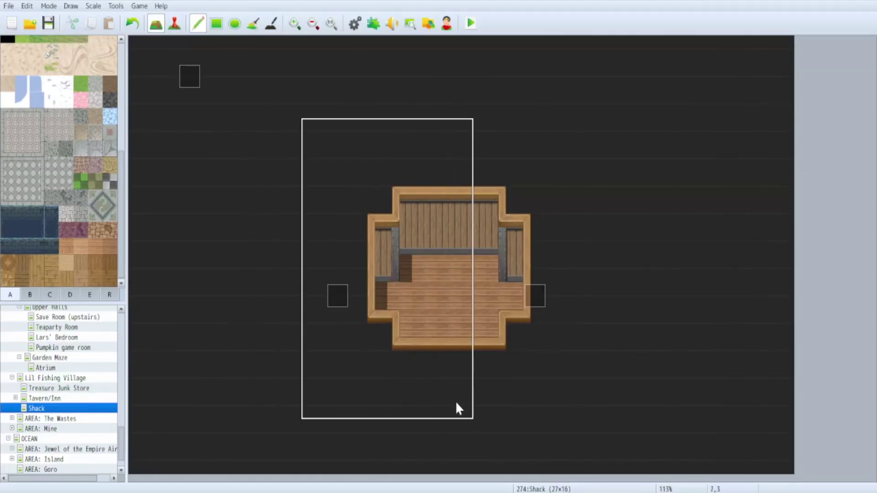
pyautogui.click(453, 398)
pyautogui.click(175, 24)
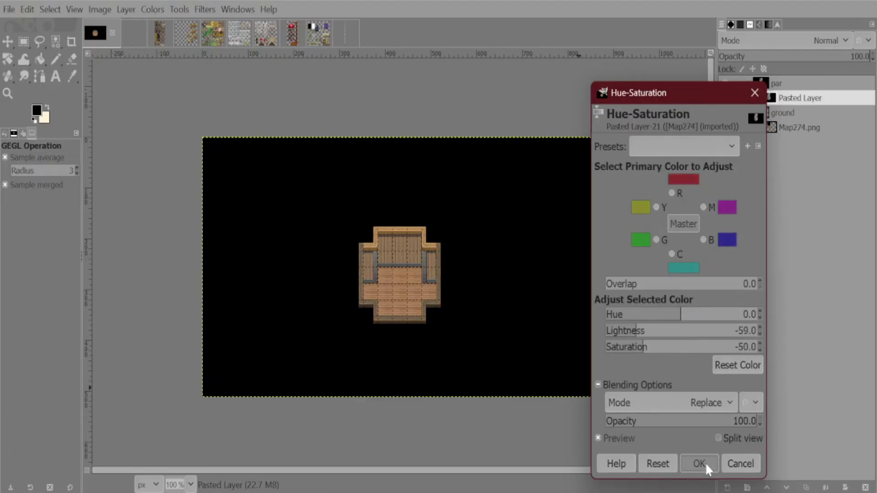
# - In GIMP, set the Pasted Layer's lightness to -59 and saturation to -50, and cut the wall areas out of Map274.png
pyautogui.click(699, 463)
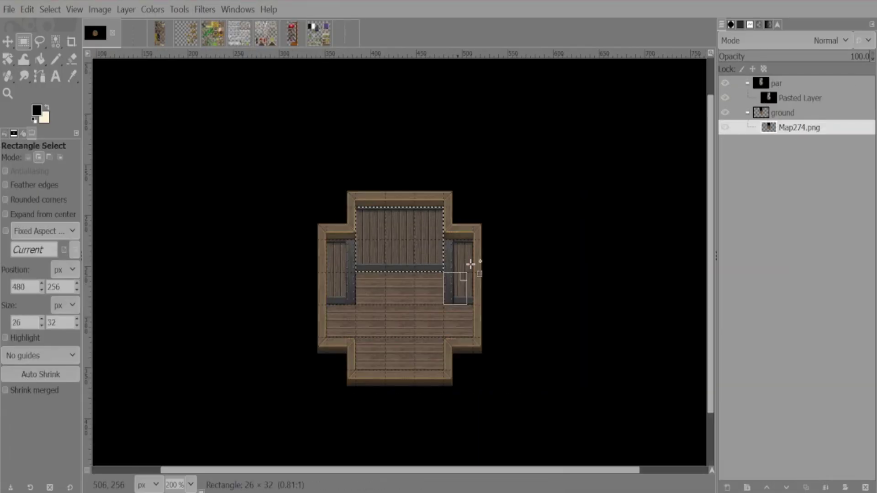
pyautogui.hotkey('ctrl', 'x')
# - Fill the cut-out back and side wall areas with pasted 64 × 64 px wooden plank tiles
pyautogui.hotkey('ctrl', 'v')
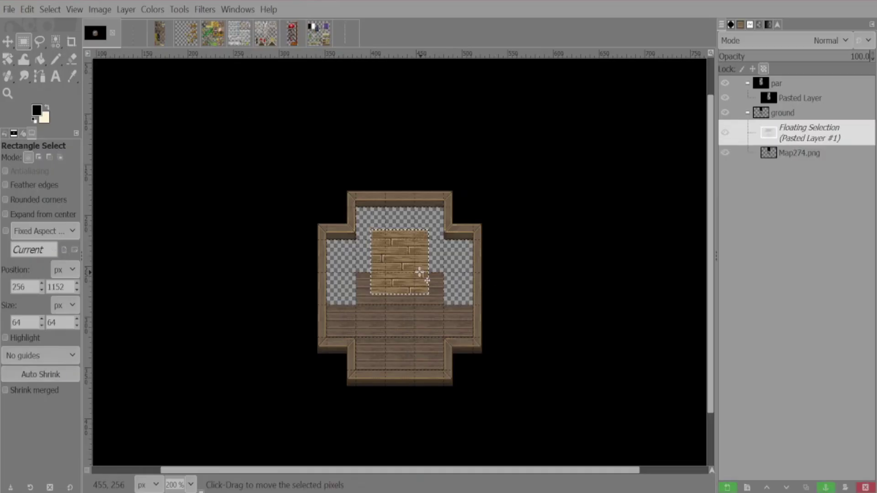
pyautogui.moveTo(408, 273); pyautogui.dragTo(423, 249)
pyautogui.hotkey('ctrl', 'v')
pyautogui.hotkey('ctrl', 'v')
pyautogui.moveTo(464, 271); pyautogui.dragTo(319, 272)
# - Paste 32 × 64 px slatted board tiles side by side over the back wall
pyautogui.hotkey('ctrl', 'v')
pyautogui.moveTo(398, 278); pyautogui.dragTo(369, 255)
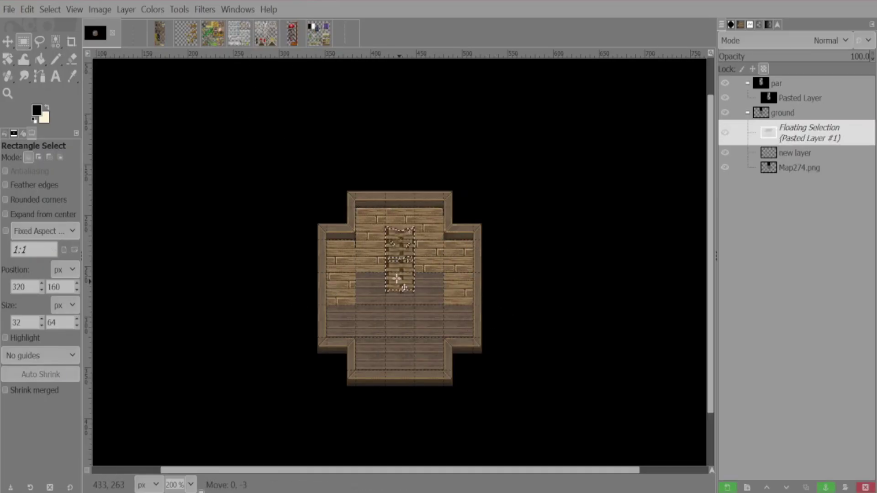
pyautogui.hotkey('ctrl', 'v')
pyautogui.moveTo(369, 256); pyautogui.dragTo(399, 255)
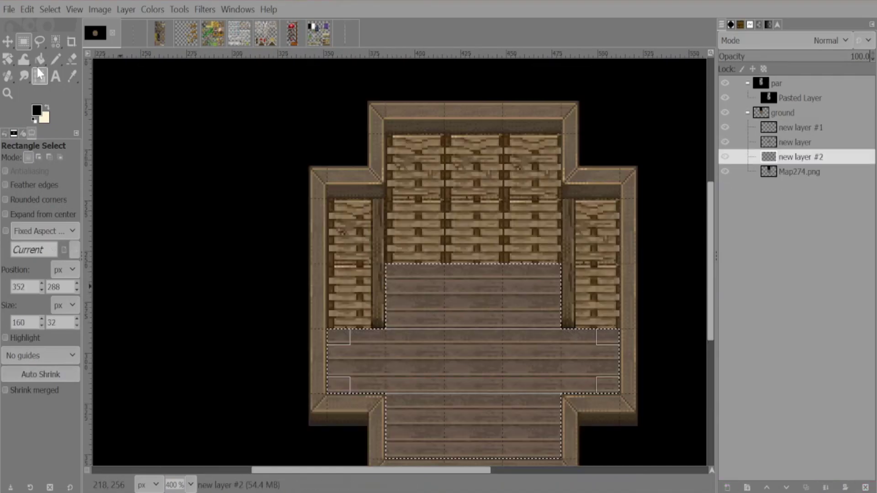
# - Fill the selected floor on new layer #2 with the clipboard plank pattern and set its saturation to -60.2
pyautogui.hotkey('shift', 'b')
pyautogui.click(508, 364)
pyautogui.hotkey('ctrl', 'z')
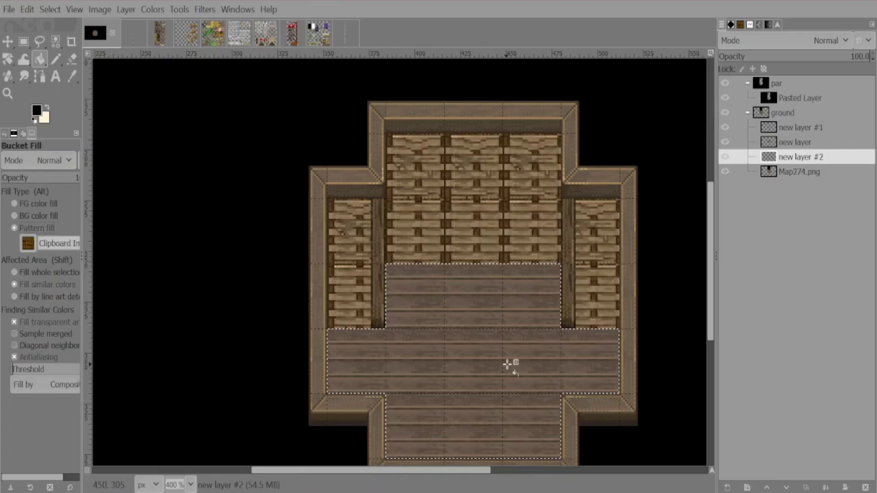
pyautogui.click(507, 364)
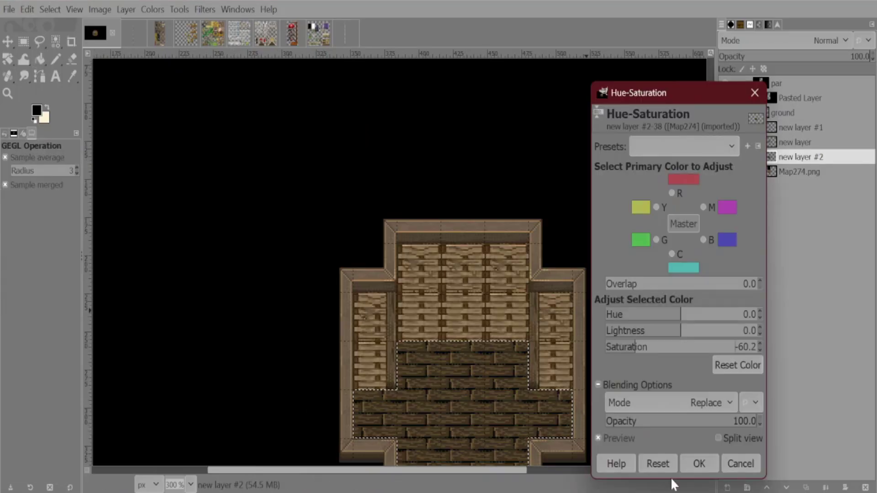
pyautogui.click(698, 463)
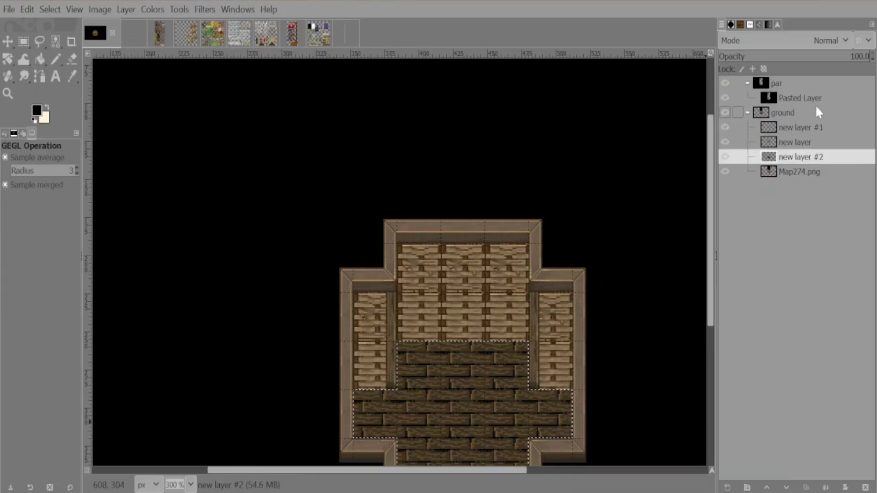
# - Slightly lower the lightness of the Pasted Layer and repeat the same Hue-Saturation filter on Map274.png
pyautogui.click(799, 97)
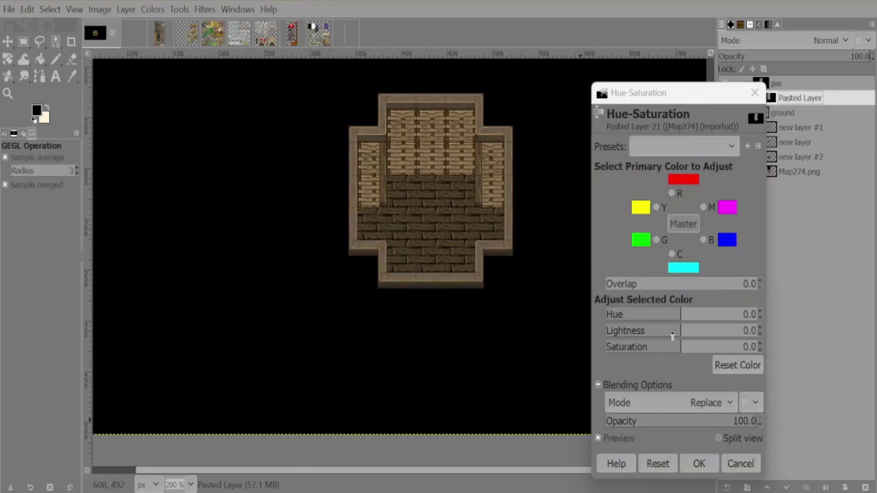
pyautogui.moveTo(635, 330); pyautogui.dragTo(671, 330)
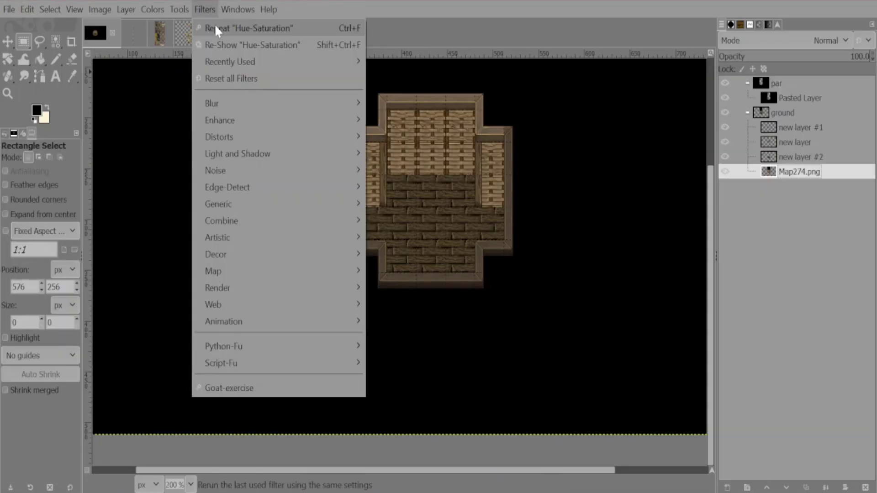
pyautogui.click(217, 30)
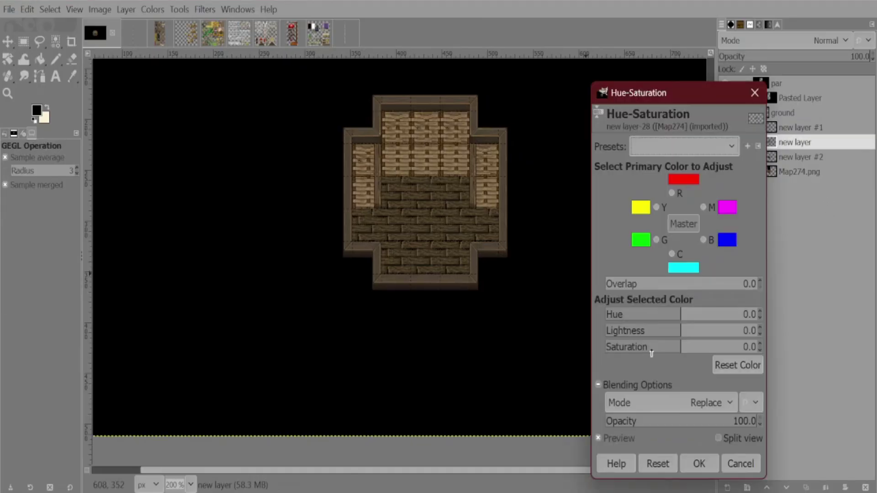
# - Lower the lightness of new layer to -43.4 and darken the layer above it in a similar way
pyautogui.click(663, 337)
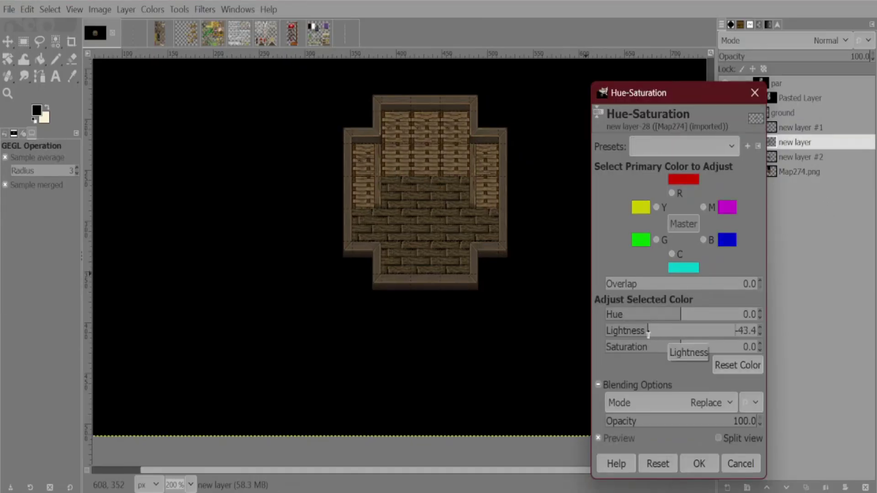
pyautogui.click(703, 464)
pyautogui.press('pageup')
pyautogui.hotkey('shift', 'ctrl', 'f')
pyautogui.moveTo(653, 335); pyautogui.dragTo(647, 334)
pyautogui.click(698, 463)
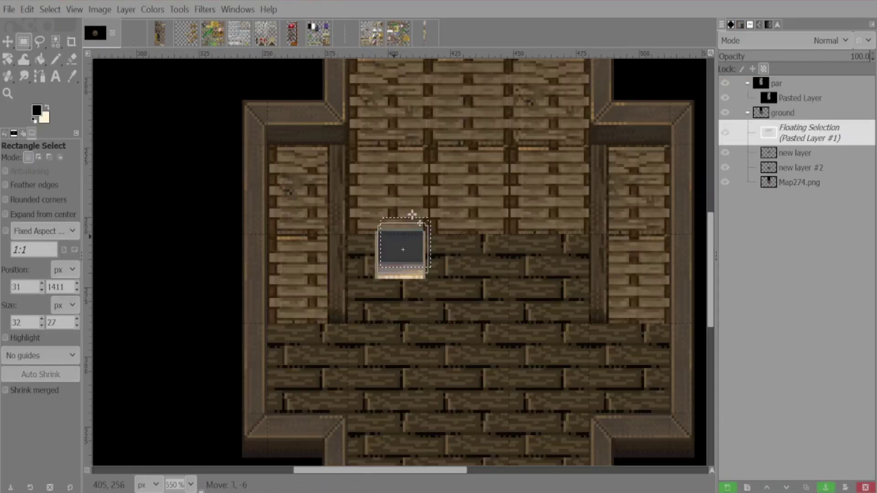
# - Place and widen a window on the back wall and colorize it with hue 0.0929, saturation 0.2798 and lightness -0.403
pyautogui.moveTo(413, 212); pyautogui.dragTo(475, 127)
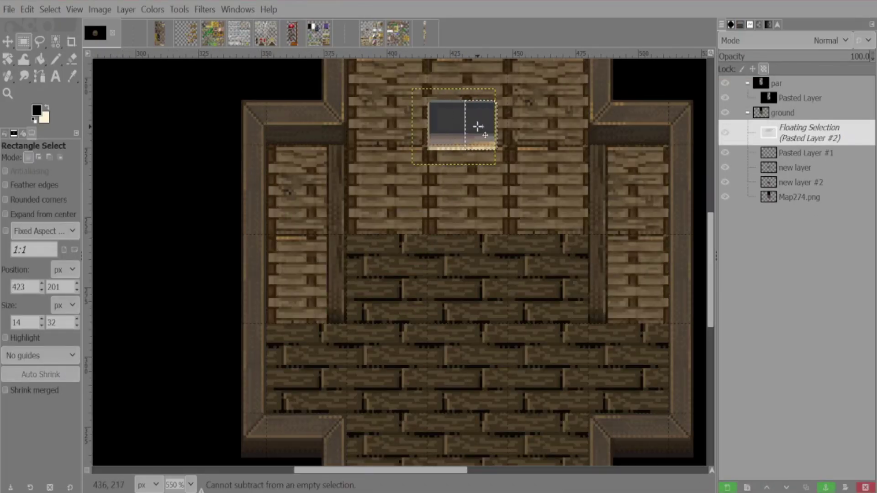
pyautogui.click(501, 235)
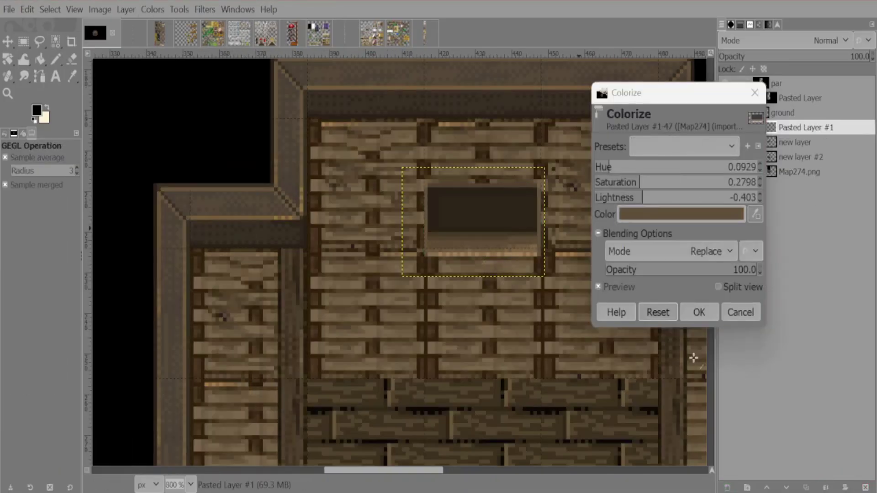
pyautogui.click(699, 311)
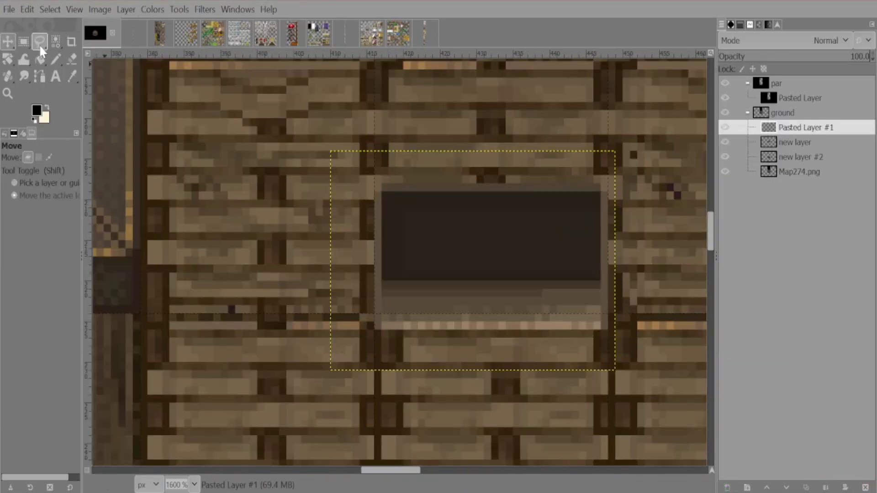
# - Cut out the window's dark pane and colorize the remaining frame with hue 0.0995, saturation 0.3128 and lightness -0.616
pyautogui.press('r')
pyautogui.moveTo(381, 192); pyautogui.dragTo(476, 248)
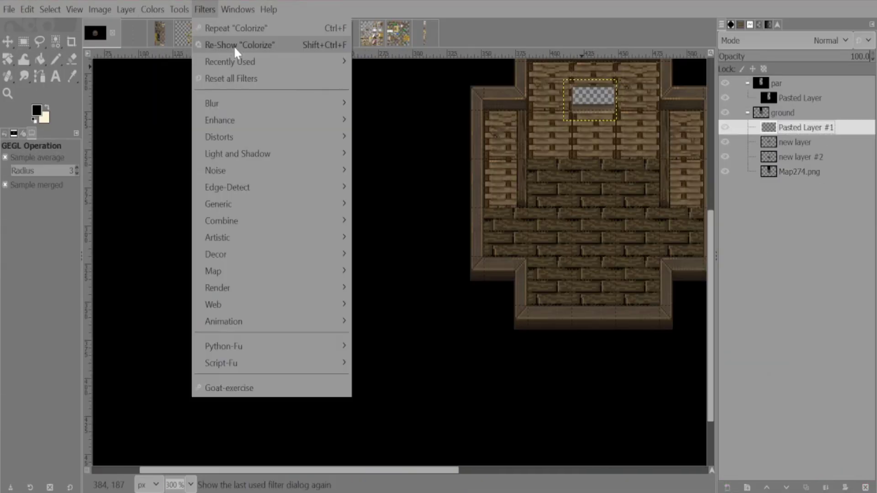
pyautogui.click(391, 43)
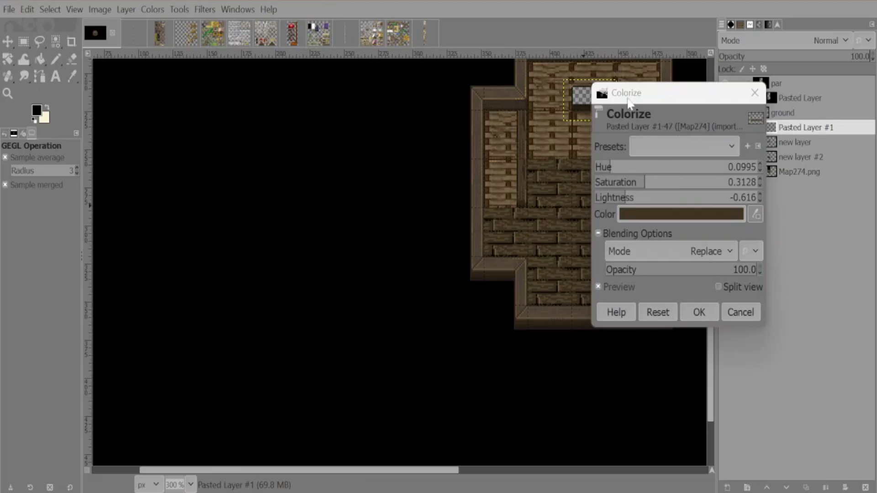
pyautogui.click(841, 325)
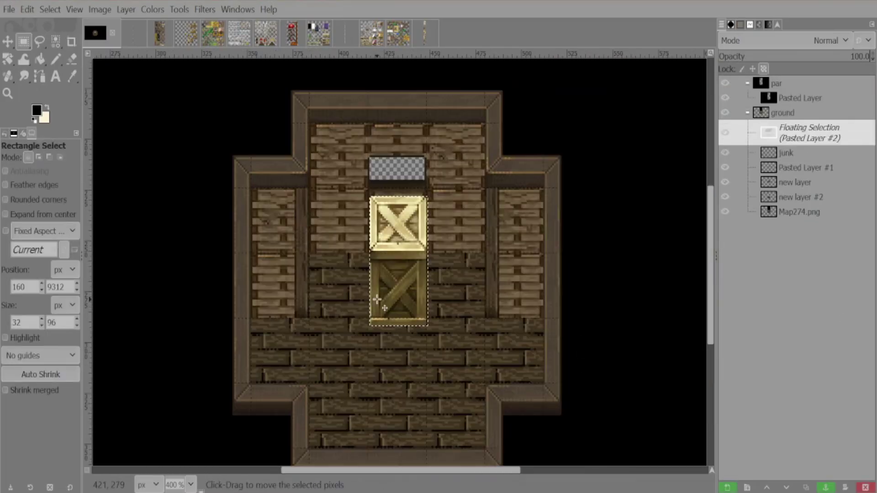
# - Place a crate in the room's lower-left corner and colorize the parjnk layer with hue 0.0929, saturation 0.3093 and lightness -0.412
pyautogui.moveTo(402, 256); pyautogui.dragTo(340, 452)
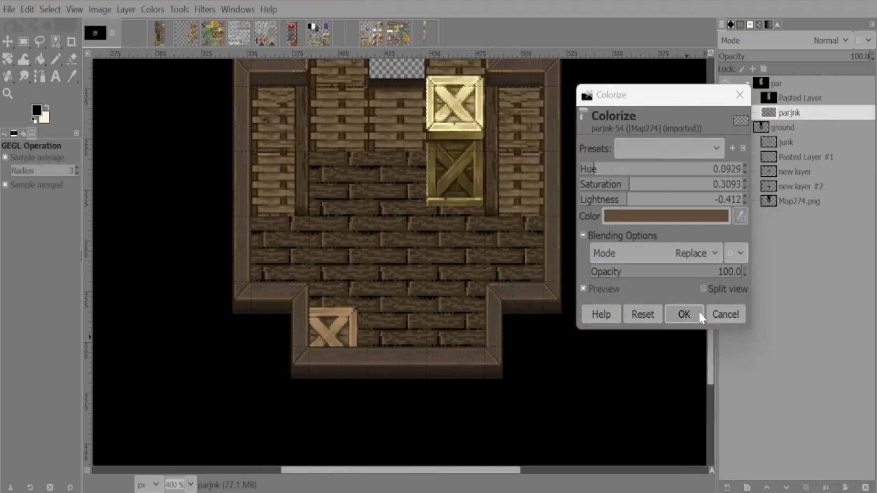
pyautogui.click(683, 314)
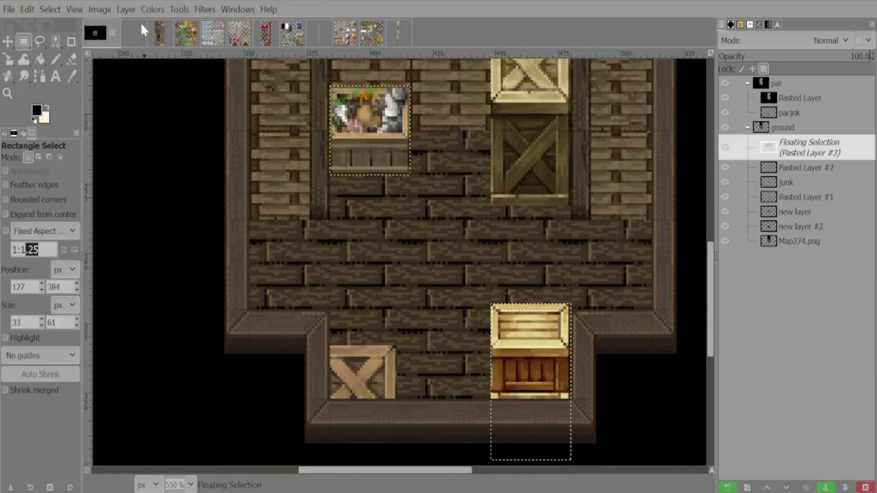
# - Move the lower-right crate's layer into the par group, and place the red-topped crate and the barrel of blades between the lower wall's crates
pyautogui.moveTo(786, 142); pyautogui.dragTo(804, 125)
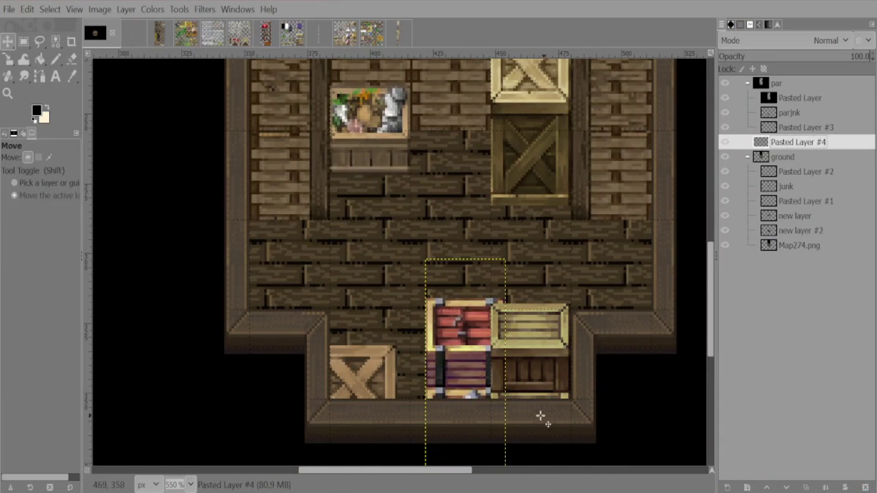
pyautogui.moveTo(455, 343); pyautogui.dragTo(391, 351)
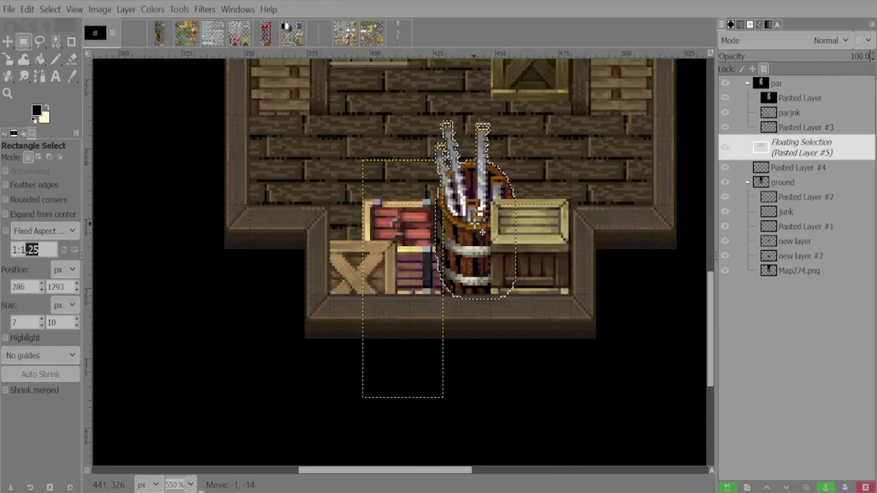
pyautogui.moveTo(475, 297); pyautogui.dragTo(458, 303)
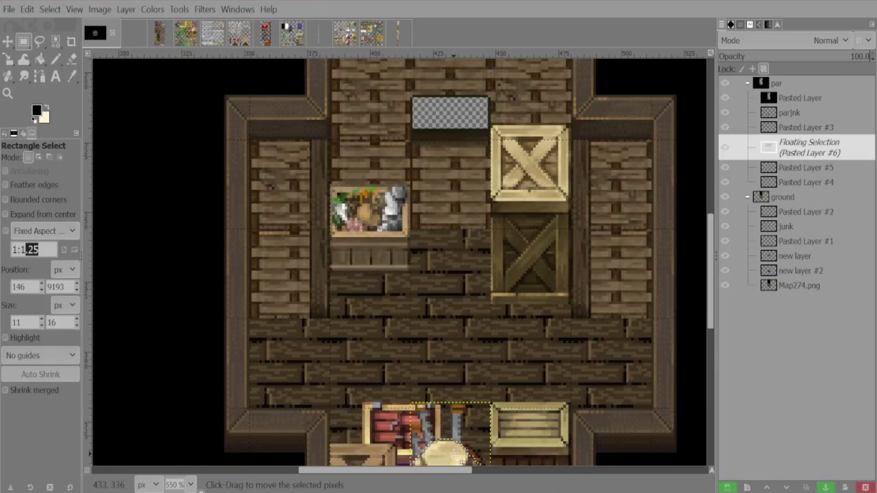
# - Place the clay jar in front of the food crate and lean the mirrored broom against the back wall beside it, removing its shadow
pyautogui.moveTo(454, 432); pyautogui.dragTo(378, 244)
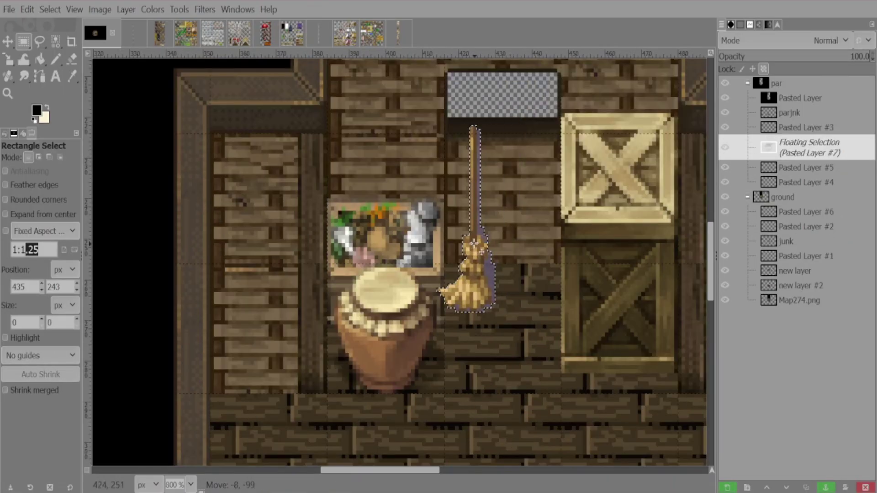
pyautogui.click(125, 9)
pyautogui.press('Escape')
pyautogui.moveTo(466, 256); pyautogui.dragTo(454, 256)
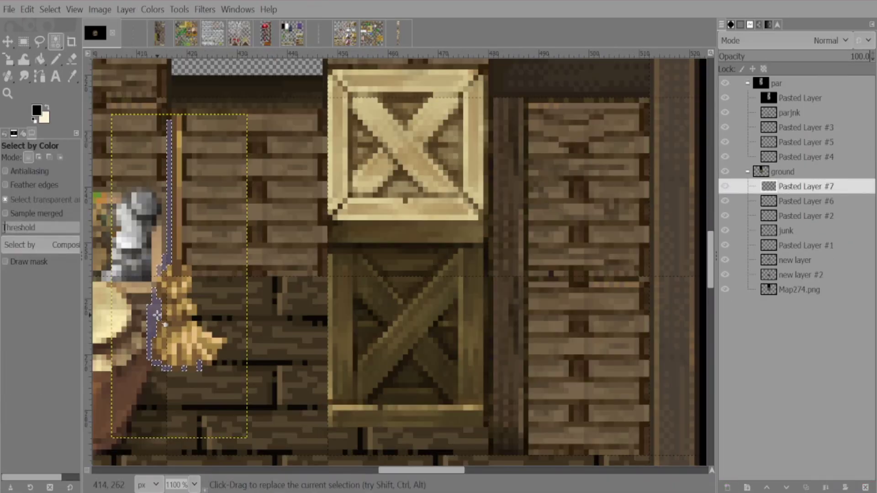
pyautogui.press('r')
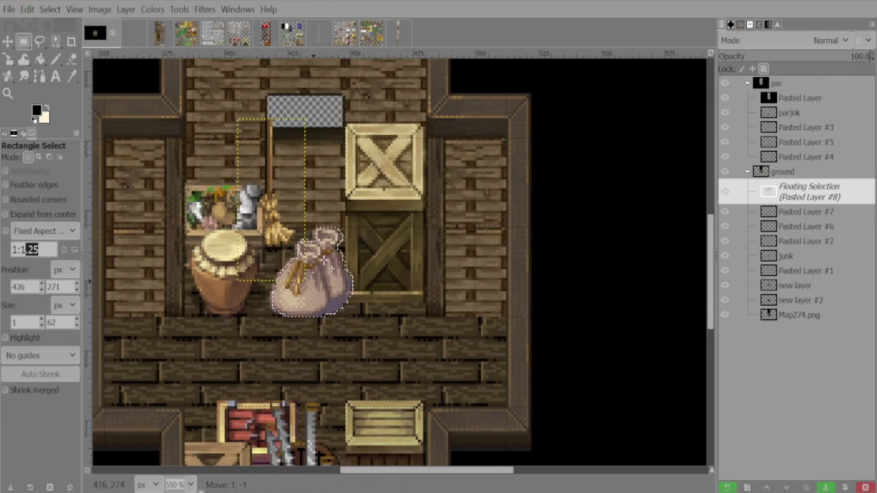
# - Stack the sacks on top of the pale crate by the back wall and lower their brightness with Brightness-Contrast
pyautogui.moveTo(331, 268); pyautogui.dragTo(417, 135)
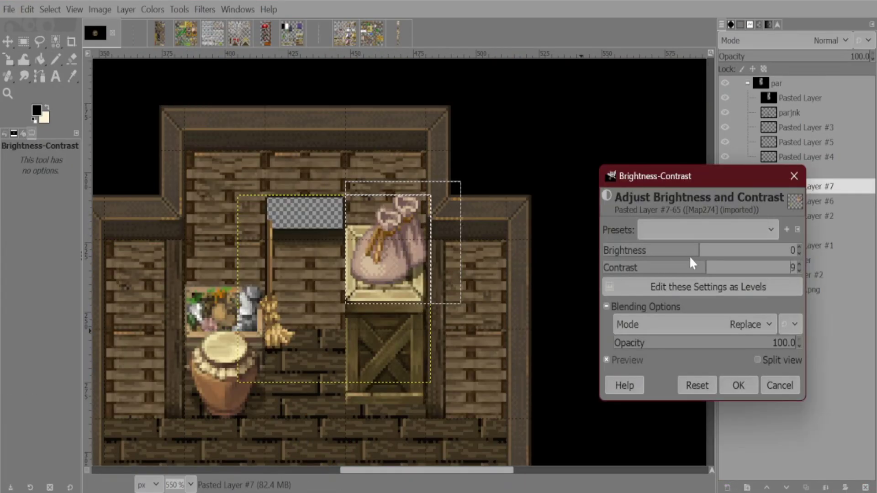
pyautogui.moveTo(691, 257); pyautogui.dragTo(683, 254)
pyautogui.click(736, 384)
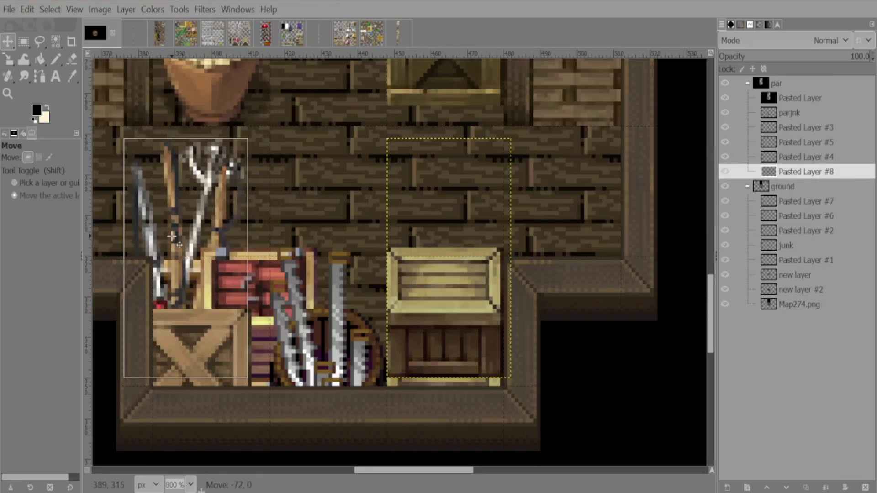
# - Stand the long-handled tools behind the lower-left crate, and arrange the rope coils and the planks layer on the back wall
pyautogui.moveTo(184, 243); pyautogui.dragTo(181, 242)
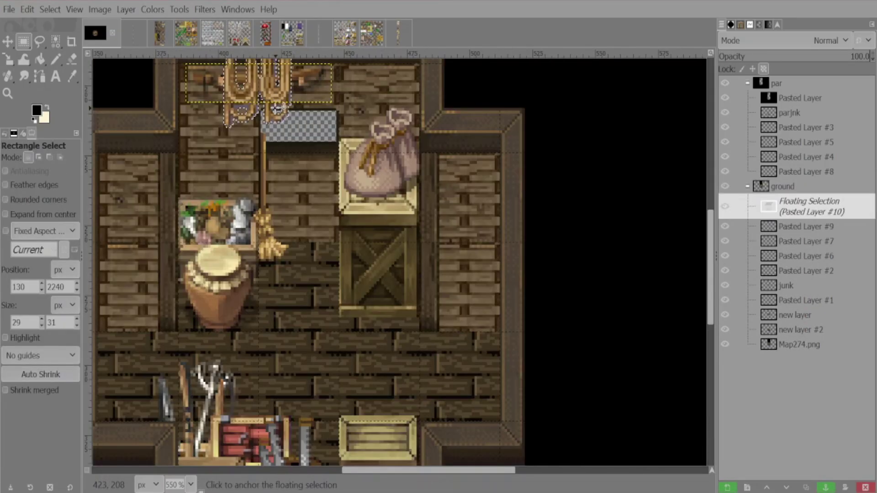
pyautogui.moveTo(237, 68); pyautogui.dragTo(252, 176)
pyautogui.press('Down')
pyautogui.press('Right')
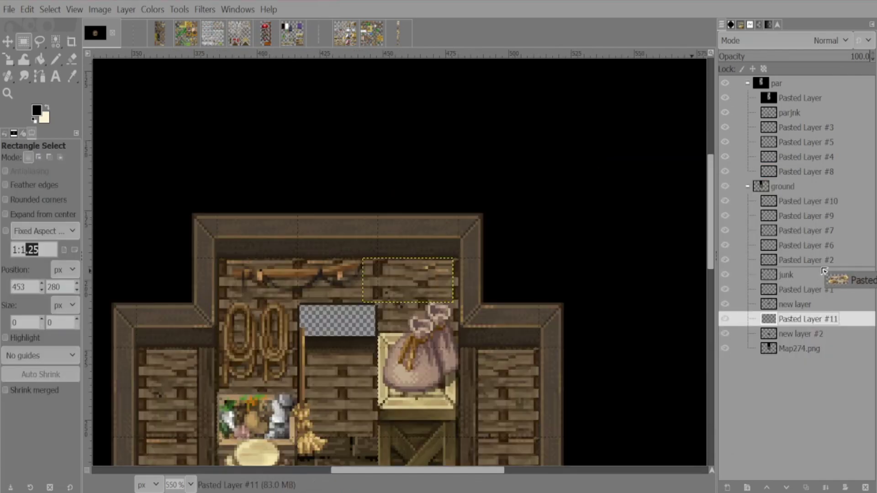
pyautogui.moveTo(824, 271); pyautogui.dragTo(824, 272)
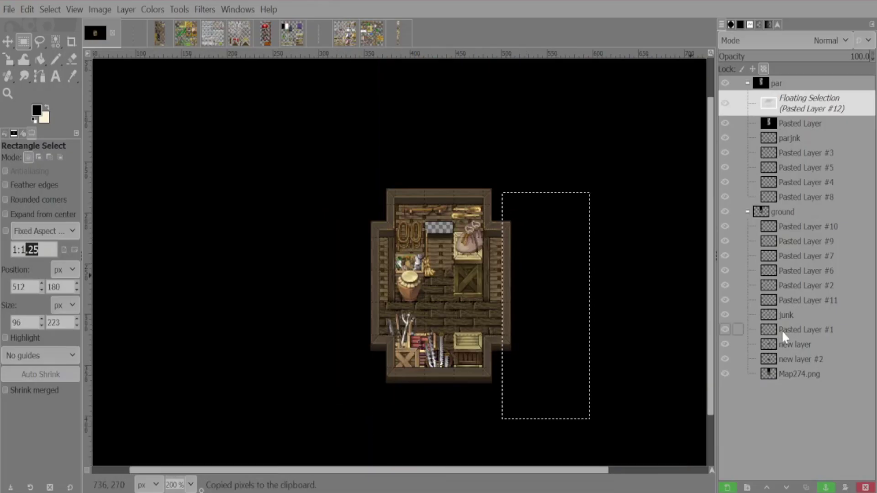
# - Soften the window light on new layer #1 with a Gaussian blur and paint faint black shading around the room on the shadow layer
pyautogui.click(639, 356)
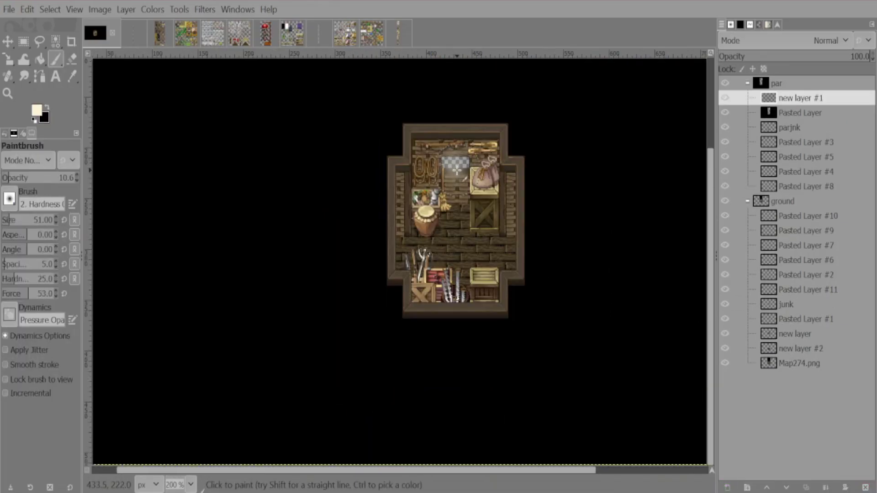
pyautogui.click(204, 9)
pyautogui.moveTo(219, 102)
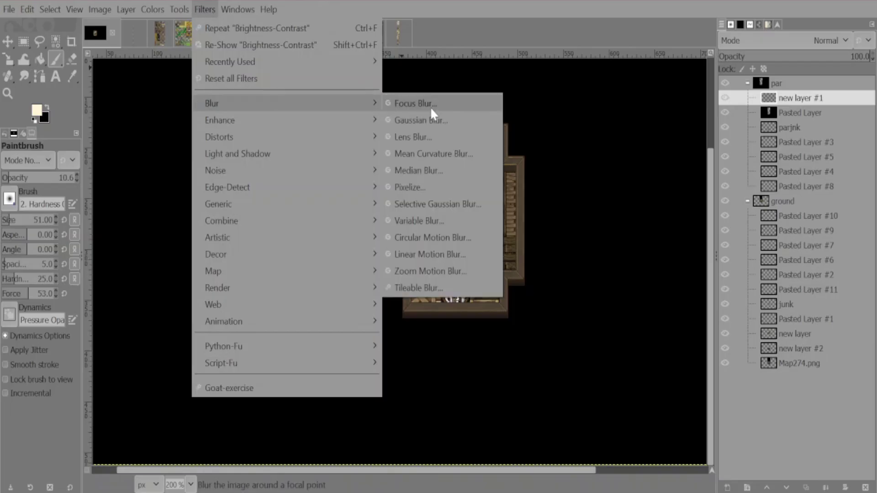
pyautogui.click(431, 116)
pyautogui.click(701, 359)
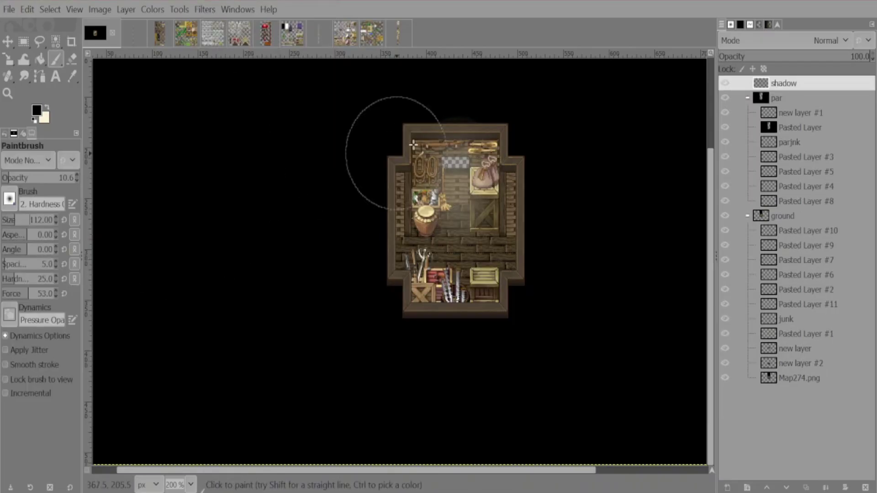
pyautogui.moveTo(364, 236)
pyautogui.mouseDown()
pyautogui.moveTo(430, 284)
pyautogui.moveTo(499, 309)
pyautogui.mouseUp()
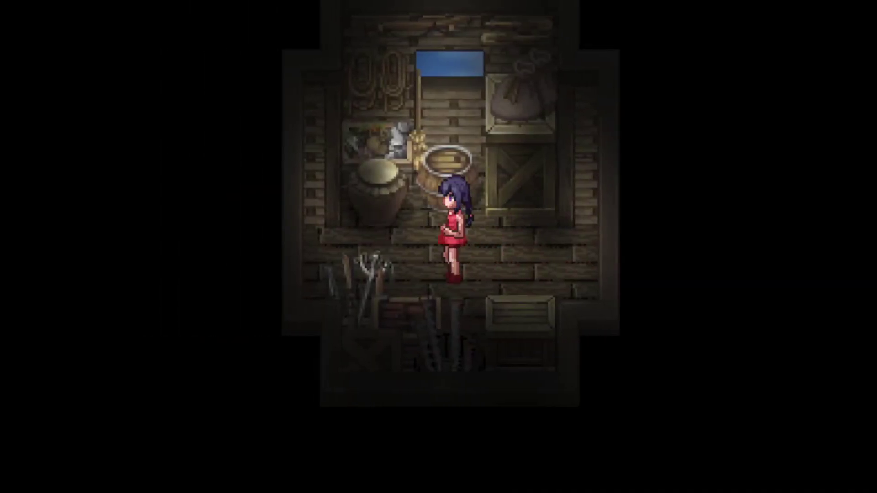
pyautogui.press('Up')
pyautogui.press('Return')
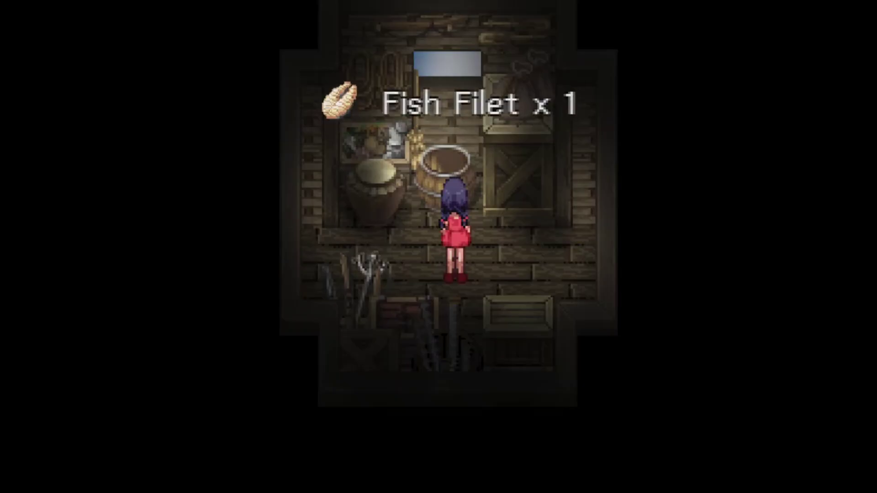
pyautogui.press('Down')
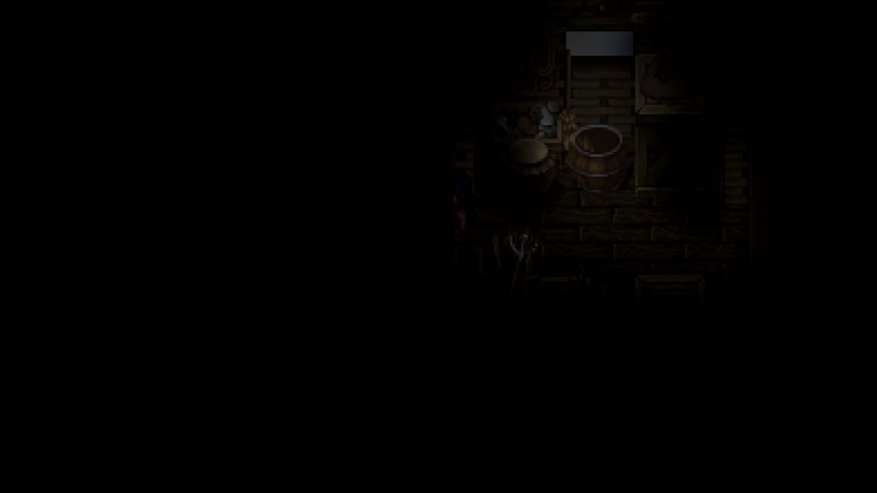
pyautogui.press('Left')
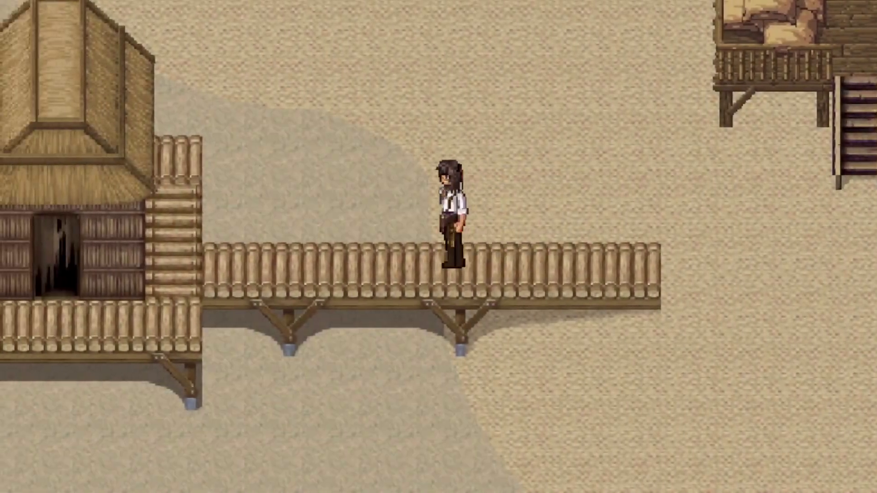
pyautogui.press('Left')
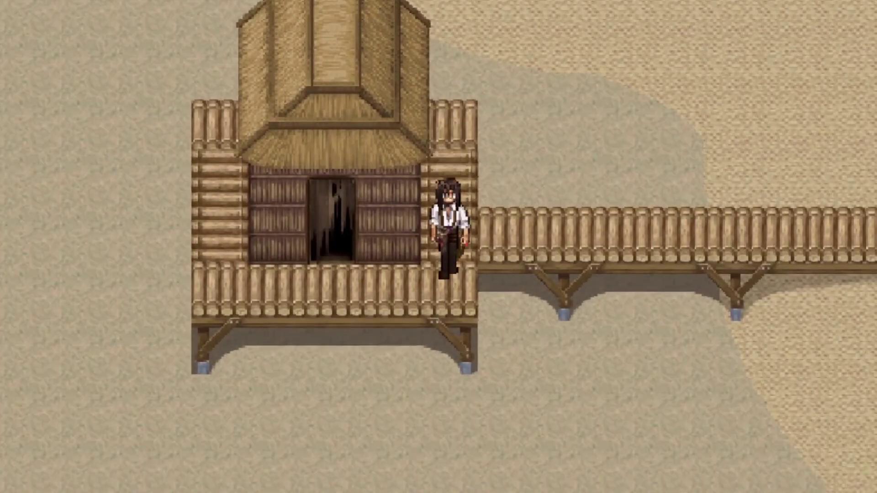
pyautogui.press('Down')
pyautogui.press('Left')
pyautogui.press('Up')
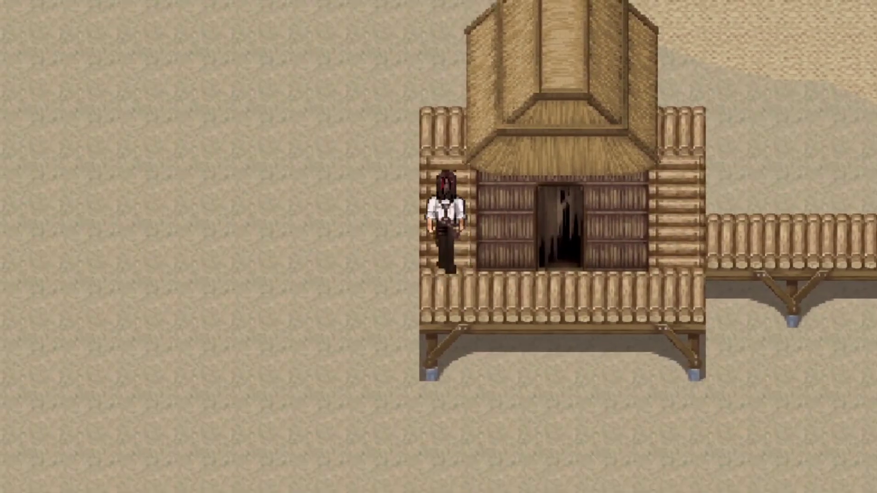
pyautogui.press('Down')
pyautogui.press('Right')
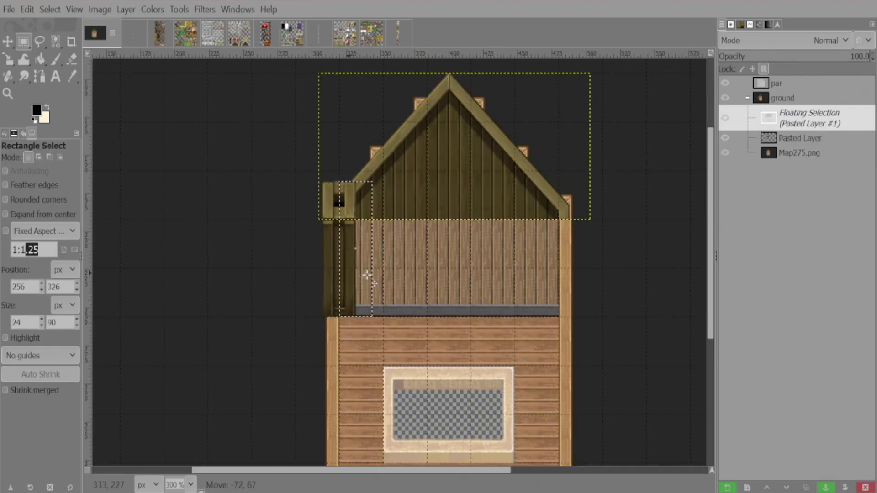
# - Place copies of the dark wooden post along the right wall and colorize the house frame on Pasted Layer #2 to match the gable trim
pyautogui.moveTo(367, 275); pyautogui.dragTo(564, 291)
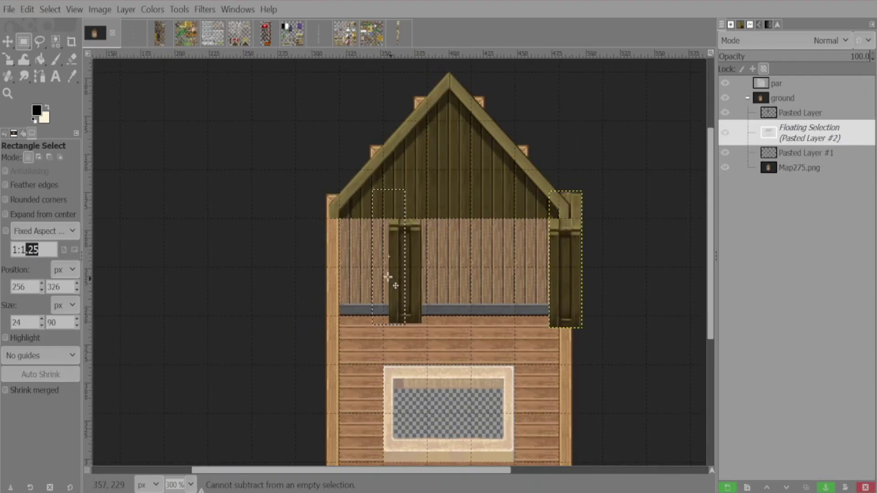
pyautogui.moveTo(389, 279); pyautogui.dragTo(564, 389)
pyautogui.scroll(-5, 356, 360)
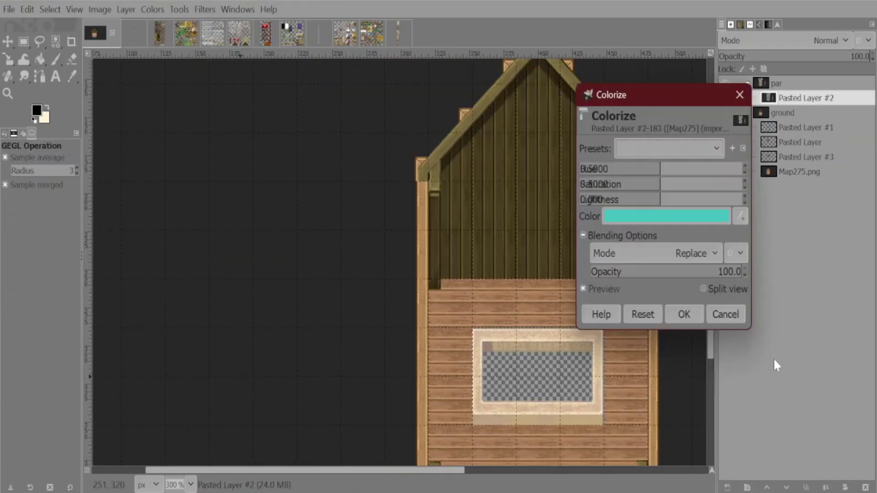
pyautogui.click(509, 183)
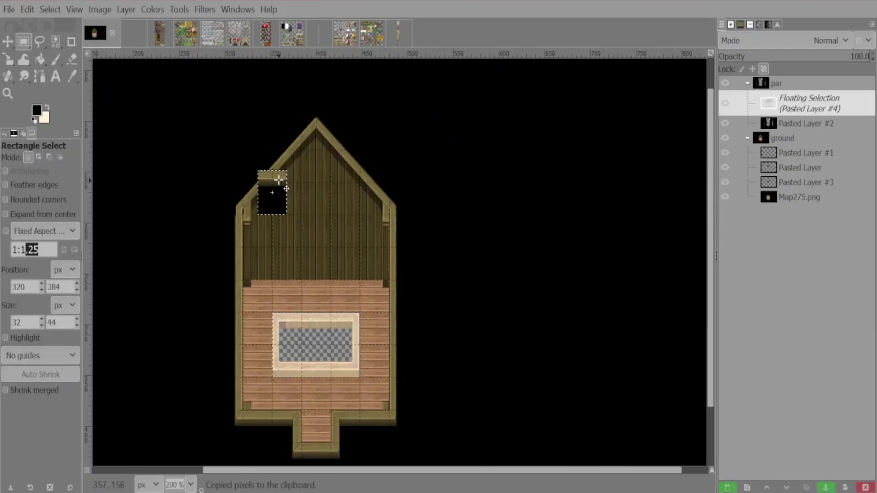
# - Position the copied beam piece across the gable just below its peak and put it on its own layer
pyautogui.moveTo(284, 196); pyautogui.dragTo(312, 157)
pyautogui.scroll(3, 306, 155)
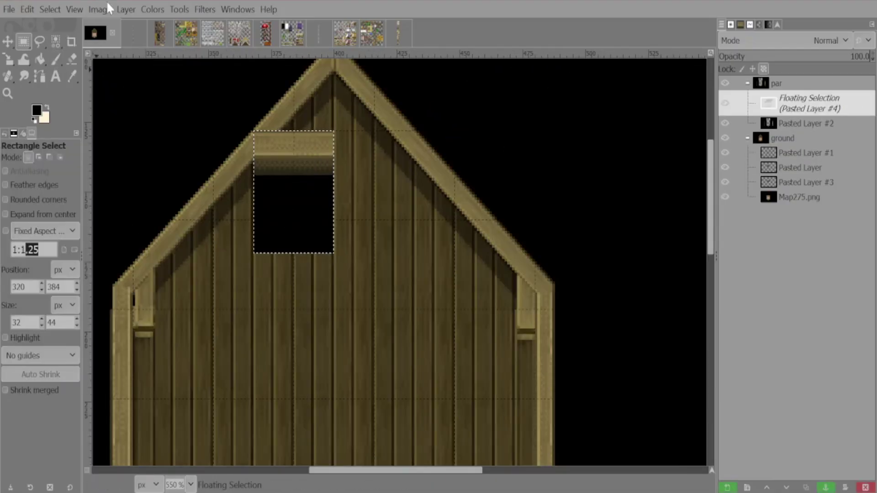
pyautogui.moveTo(323, 231); pyautogui.dragTo(352, 146)
pyautogui.hotkey('shift', 'ctrl', 'n')
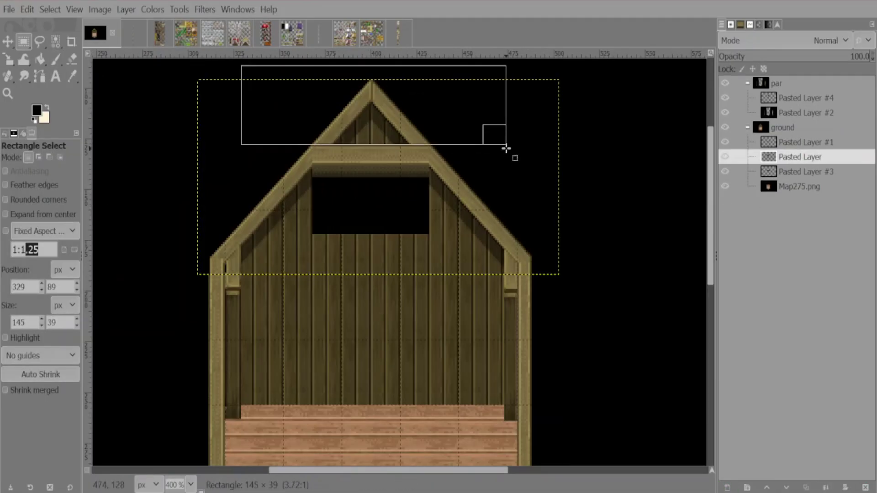
# - Cut away the gable's peak above the horizontal beam and the black area beneath the beam
pyautogui.moveTo(505, 148); pyautogui.dragTo(505, 147)
pyautogui.hotkey('ctrl', 'x')
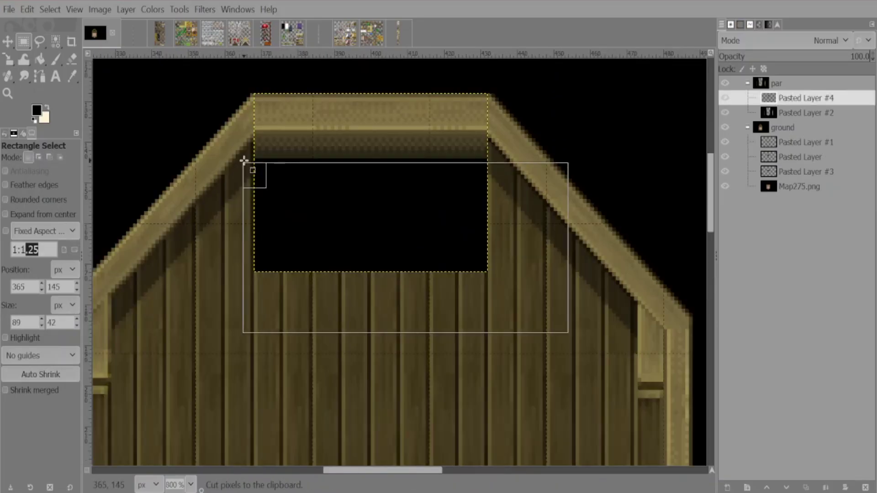
pyautogui.moveTo(247, 164); pyautogui.dragTo(254, 142)
pyautogui.hotkey('ctrl', 'x')
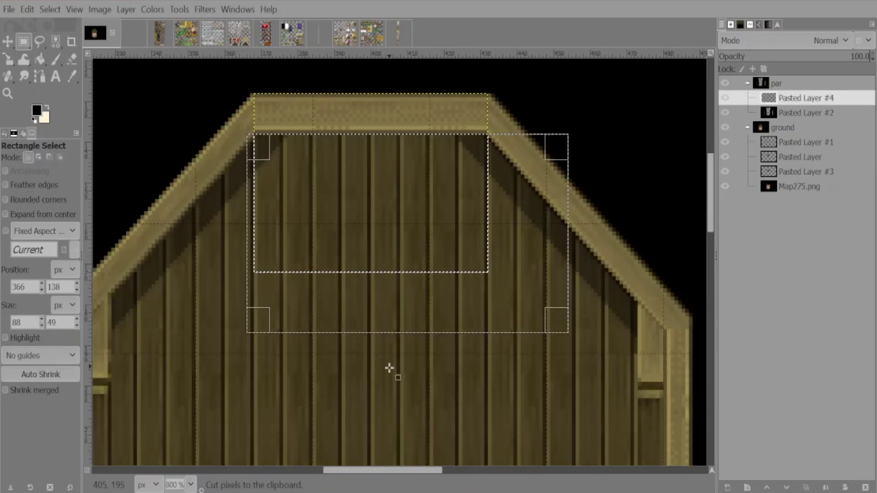
pyautogui.click(224, 197)
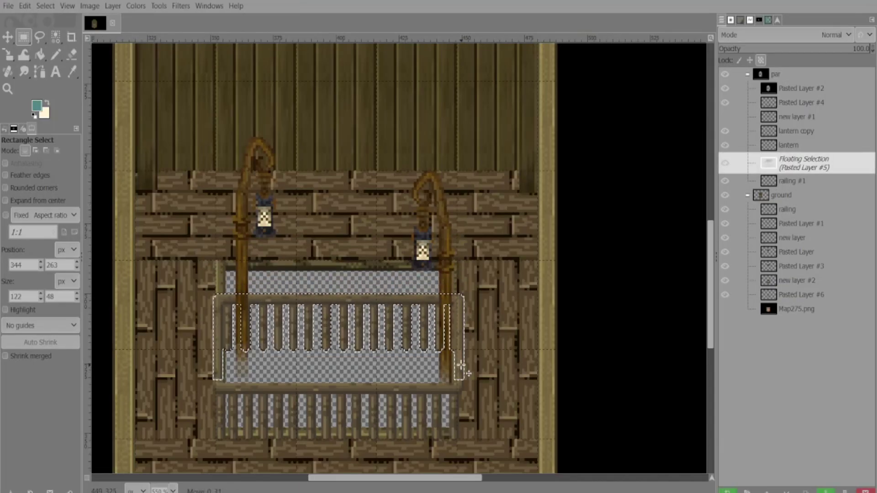
# - Position the copied railing along the rear edge of the floor opening, behind the front railing
pyautogui.press('-')
pyautogui.press('-')
pyautogui.press('+')
pyautogui.press('+')
pyautogui.moveTo(533, 315); pyautogui.dragTo(528, 385)
# - Cover the rear of the floor opening with a copied 96 × 32 px floor strip and cut a gap in the front railing's middle
pyautogui.press('r')
pyautogui.press('-')
pyautogui.press('-')
pyautogui.hotkey('ctrl', 'c')
pyautogui.moveTo(410, 223)
pyautogui.mouseDown()
pyautogui.moveTo(541, 270)
pyautogui.moveTo(499, 309)
pyautogui.moveTo(497, 300)
pyautogui.mouseUp()
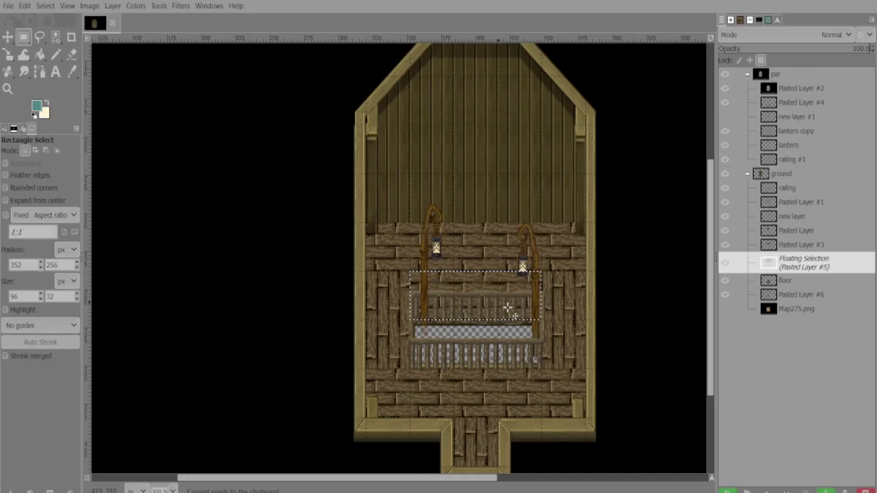
pyautogui.click(619, 346)
pyautogui.moveTo(373, 254); pyautogui.dragTo(387, 295)
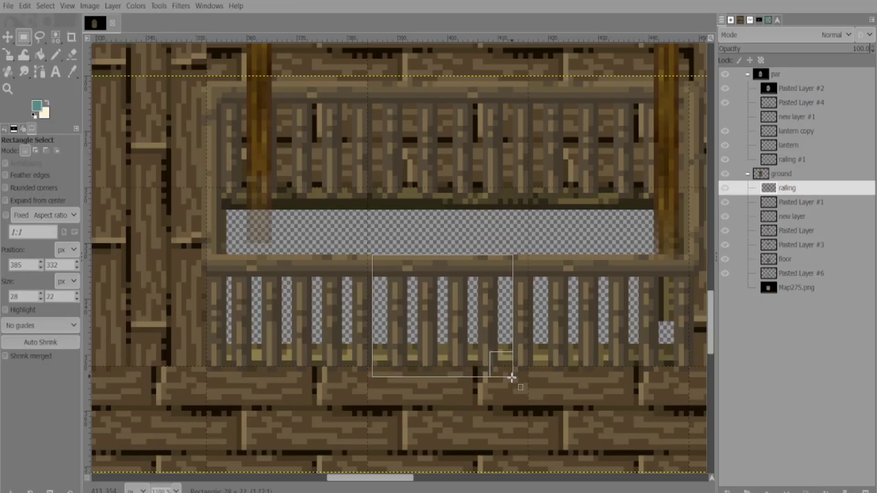
pyautogui.hotkey('ctrl', 'x')
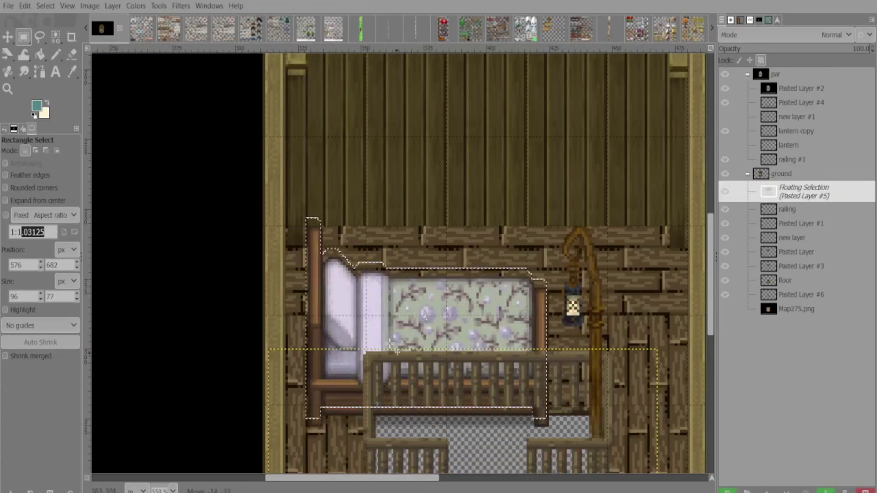
# - Stack a second floral bed above the first against the back wall and patch the left bedpost with a copied 6 × 14 px piece
pyautogui.moveTo(397, 368); pyautogui.dragTo(441, 254)
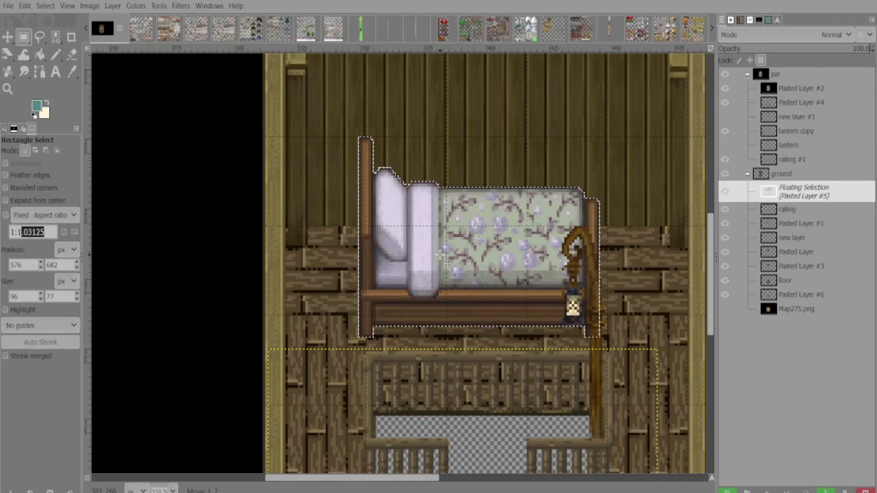
pyautogui.moveTo(389, 295)
pyautogui.mouseDown()
pyautogui.moveTo(396, 160)
pyautogui.moveTo(388, 161)
pyautogui.moveTo(387, 131)
pyautogui.moveTo(386, 176)
pyautogui.mouseUp()
pyautogui.moveTo(372, 176); pyautogui.dragTo(393, 216)
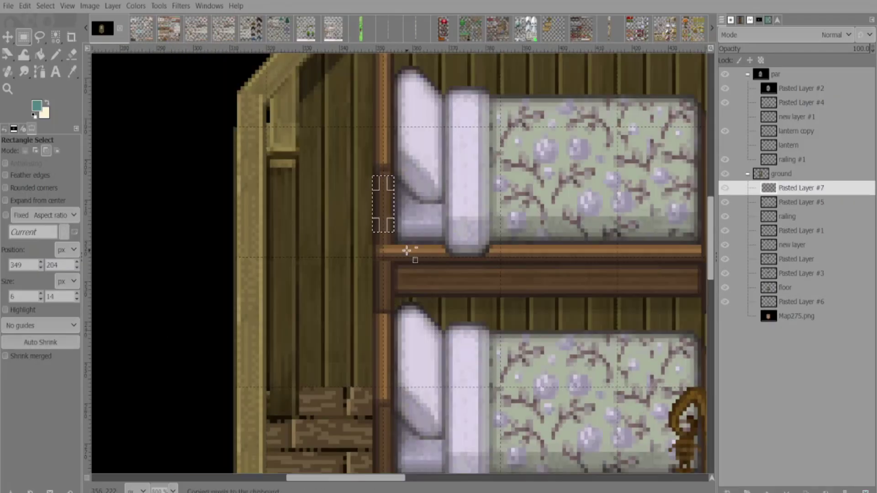
pyautogui.hotkey('ctrl', 'v')
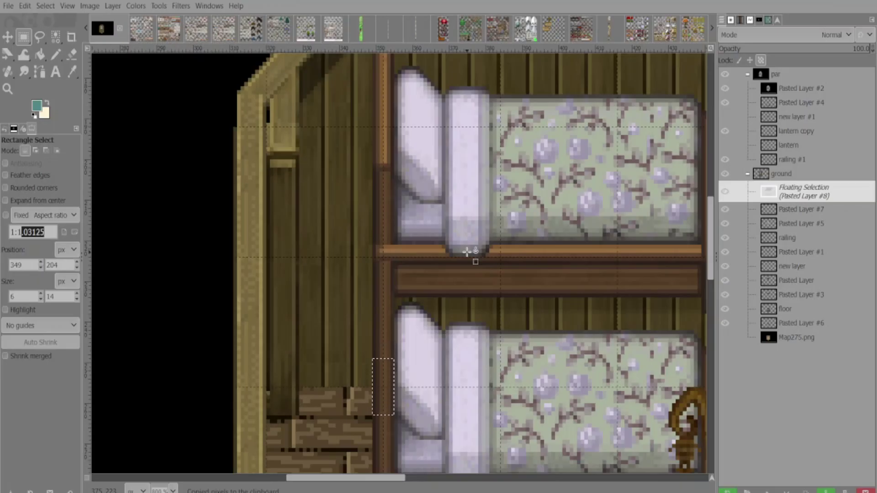
pyautogui.click(466, 251)
pyautogui.hotkey('shift', 'ctrl', 'j')
# - Hide the lantern copy layer and bridge the gap in the bunk bed's right post with a copied post piece
pyautogui.scroll(5, 607, 368)
pyautogui.click(725, 131)
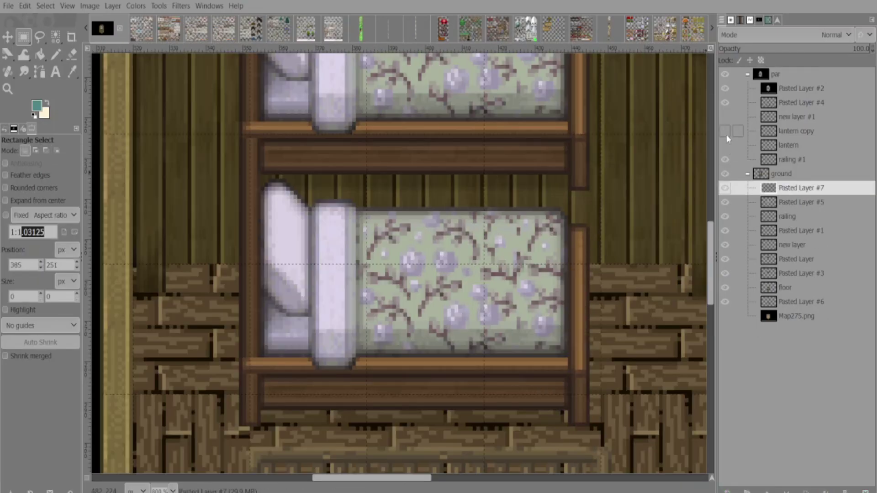
pyautogui.moveTo(589, 183); pyautogui.dragTo(589, 184)
pyautogui.hotkey('ctrl', 'c')
pyautogui.hotkey('ctrl', 'v')
pyautogui.click(656, 196)
pyautogui.hotkey('ctrl', 'v')
pyautogui.press('Down')
pyautogui.press('Down')
pyautogui.press('Down')
pyautogui.press('Down')
pyautogui.press('Down')
pyautogui.press('Down')
pyautogui.press('Down')
pyautogui.press('Down')
pyautogui.press('Up')
pyautogui.press('Up')
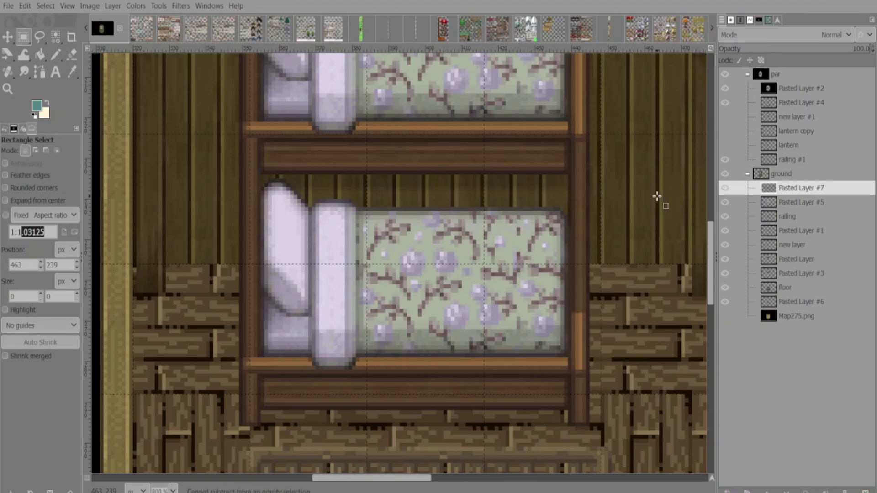
pyautogui.click(626, 352)
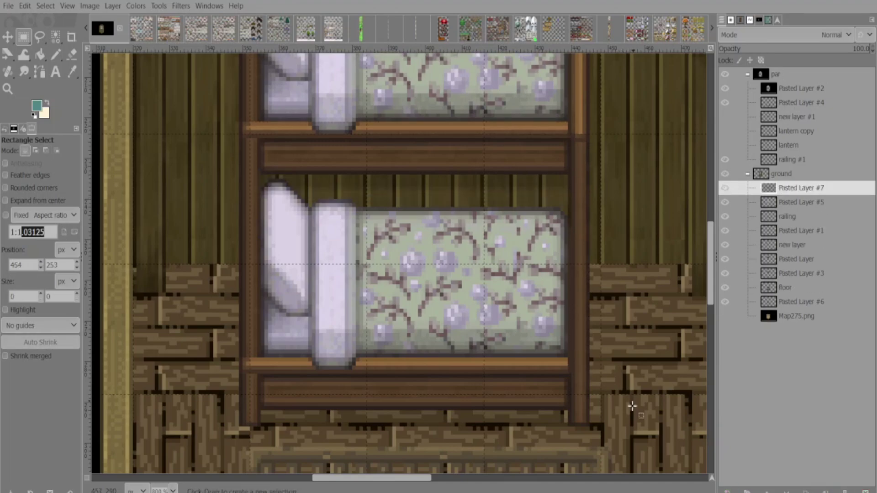
# - Paste the patchwork bedding and align it over the bottom bunk's mattress and pillow
pyautogui.keyDown('ctrl'); pyautogui.scroll(-1, 626, 352); pyautogui.keyUp('ctrl')
pyautogui.hotkey('ctrl', 'v')
pyautogui.keyDown('ctrl'); pyautogui.scroll(2, 443, 315); pyautogui.keyUp('ctrl')
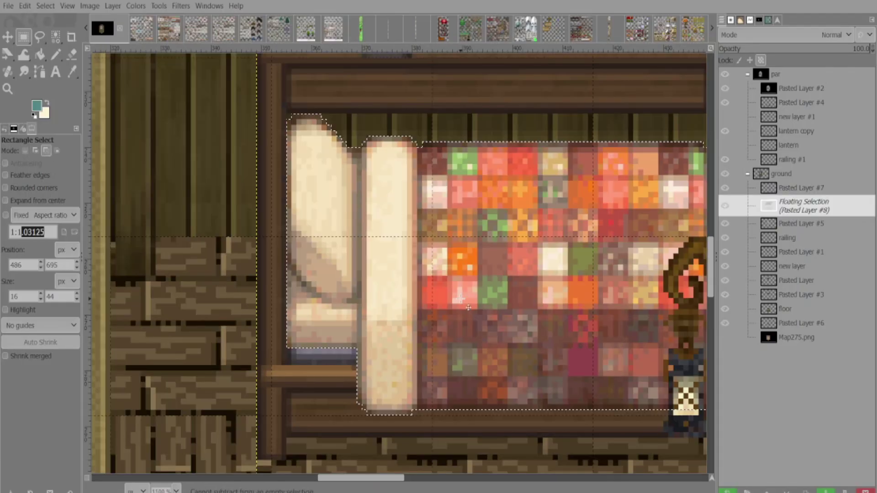
pyautogui.moveTo(414, 311); pyautogui.dragTo(416, 325)
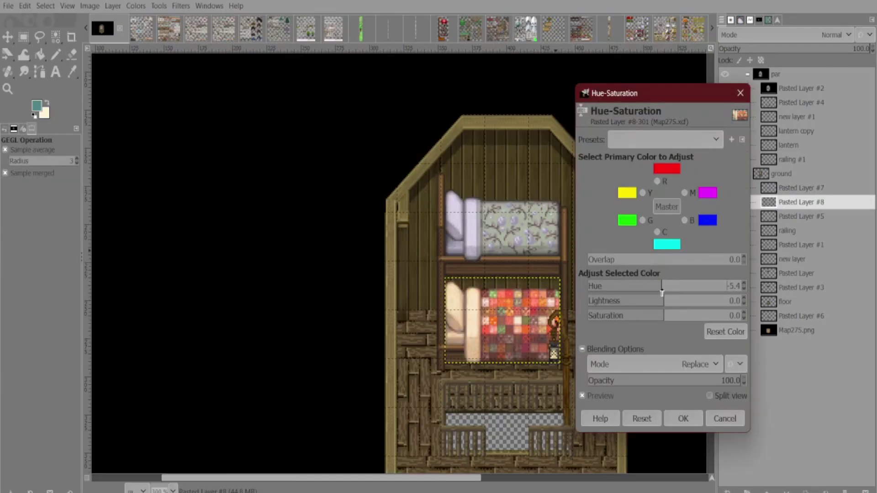
# - Recolour the patchwork bedding to muted blue with Hue-Saturation, using hue -154.3 and saturation -60.1
pyautogui.moveTo(666, 286); pyautogui.dragTo(621, 316)
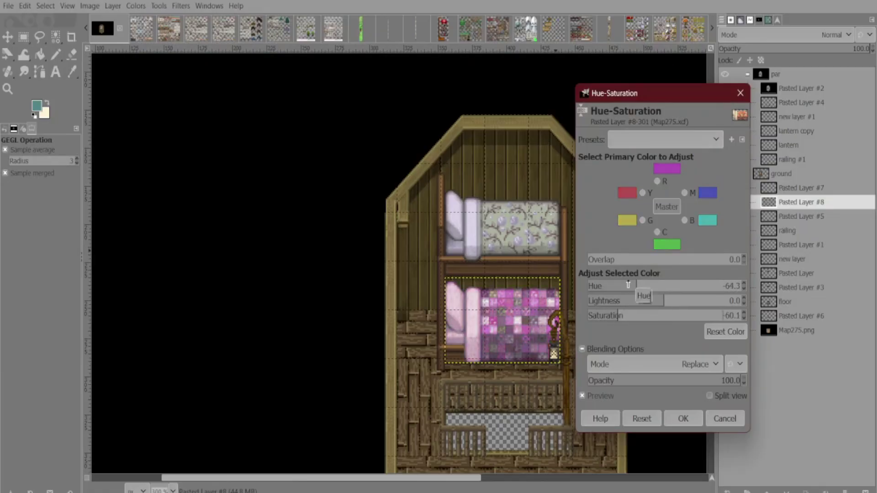
pyautogui.moveTo(609, 287); pyautogui.dragTo(597, 290)
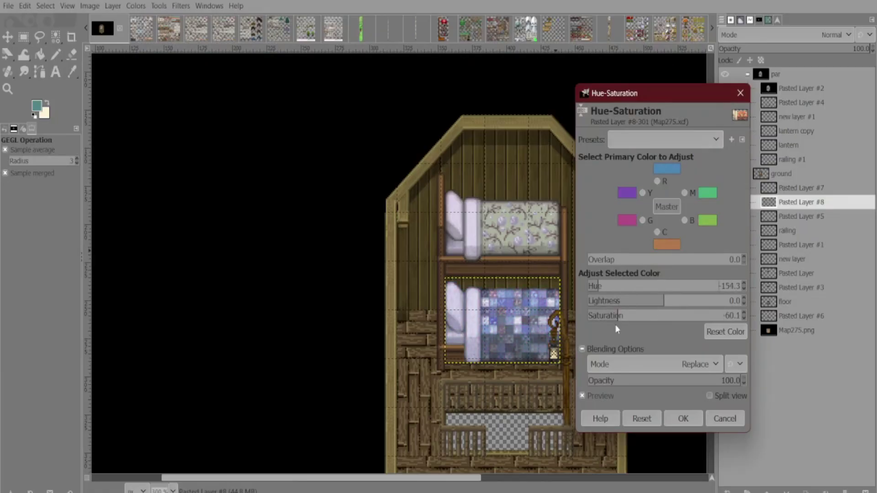
pyautogui.click(682, 419)
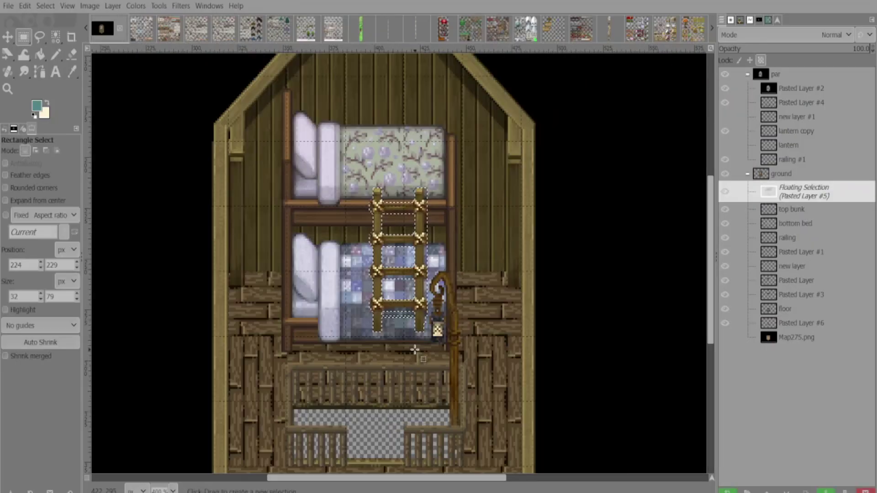
# - Position the copied ladder over the bottom bunk's right end and the pink pillow at the head of the top bunk
pyautogui.moveTo(426, 274); pyautogui.dragTo(456, 301)
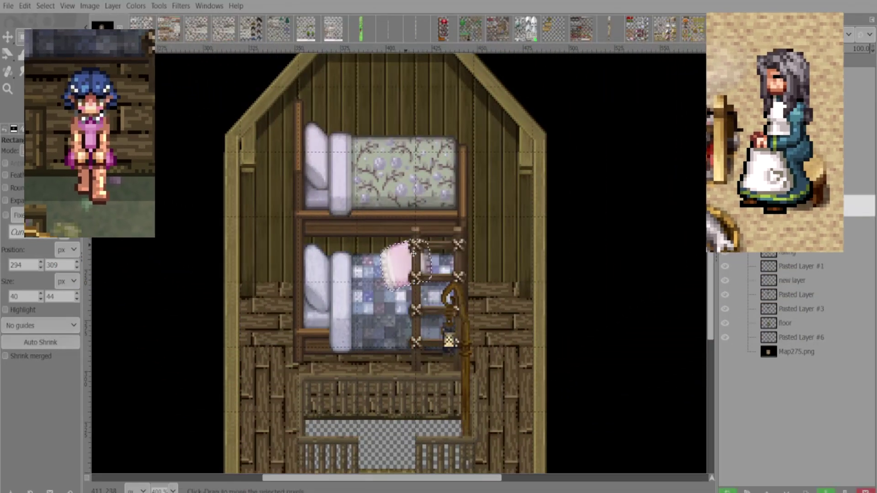
pyautogui.moveTo(374, 220); pyautogui.dragTo(344, 152)
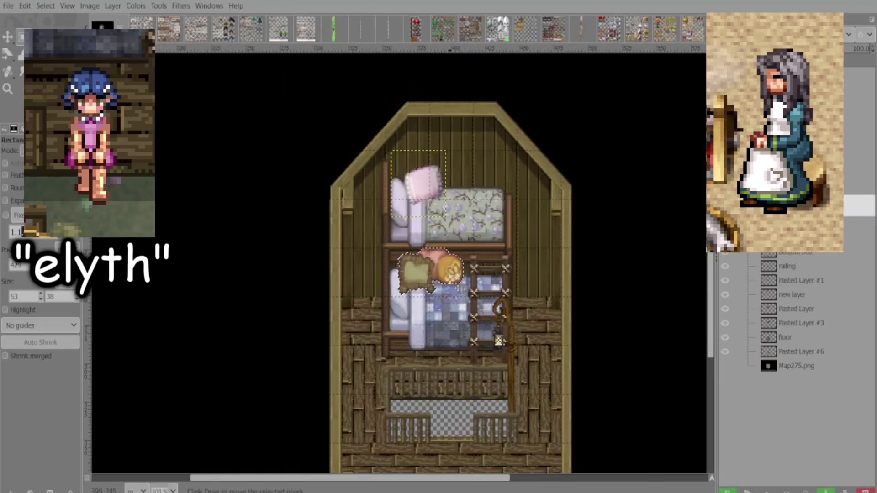
# - Place the cluster of three pillows along the rear of the top bunk and flip it horizontally
pyautogui.moveTo(430, 273); pyautogui.dragTo(485, 184)
pyautogui.click(113, 5)
pyautogui.moveTo(206, 165)
pyautogui.click(283, 165)
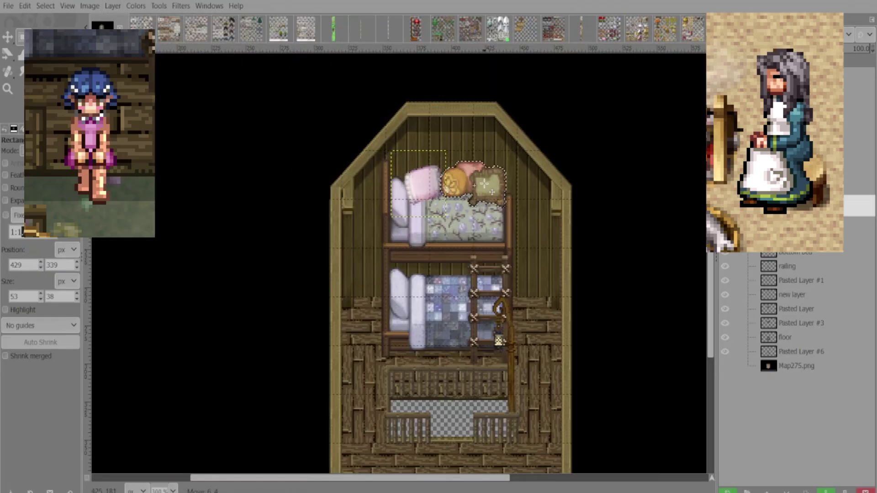
# - Colorize the round orange pillow on the top bunk purple
pyautogui.press('+')
pyautogui.press('+')
pyautogui.click(136, 6)
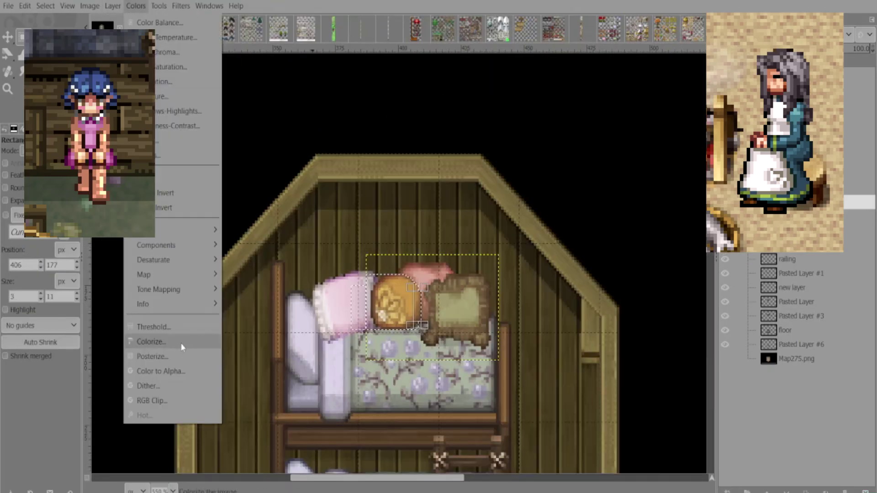
pyautogui.click(147, 339)
pyautogui.click(626, 203)
pyautogui.click(608, 169)
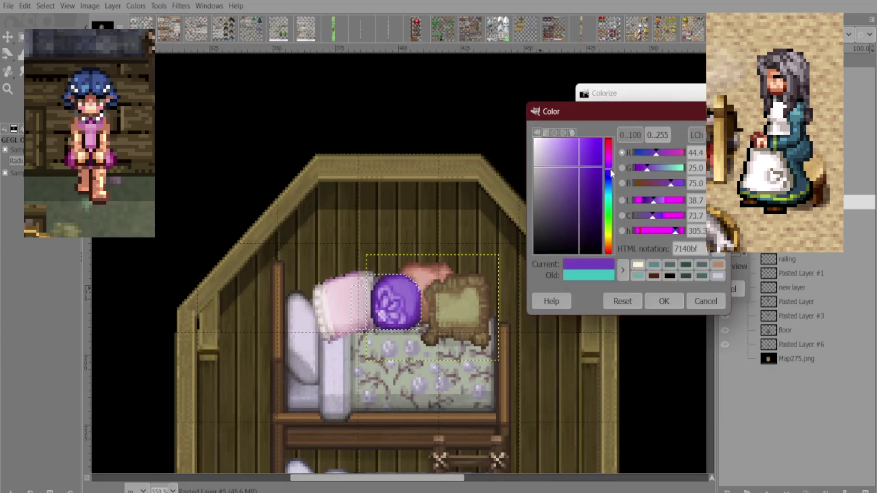
pyautogui.click(610, 172)
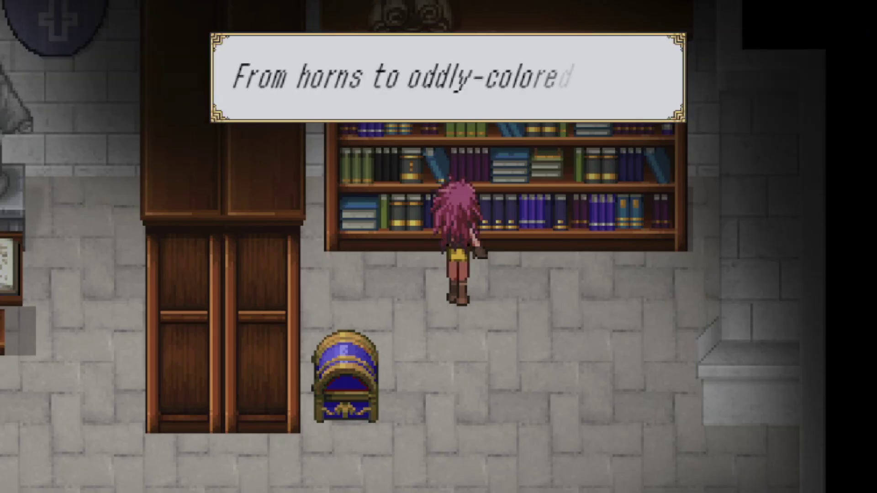
pyautogui.press('Return')
pyautogui.press('Return')
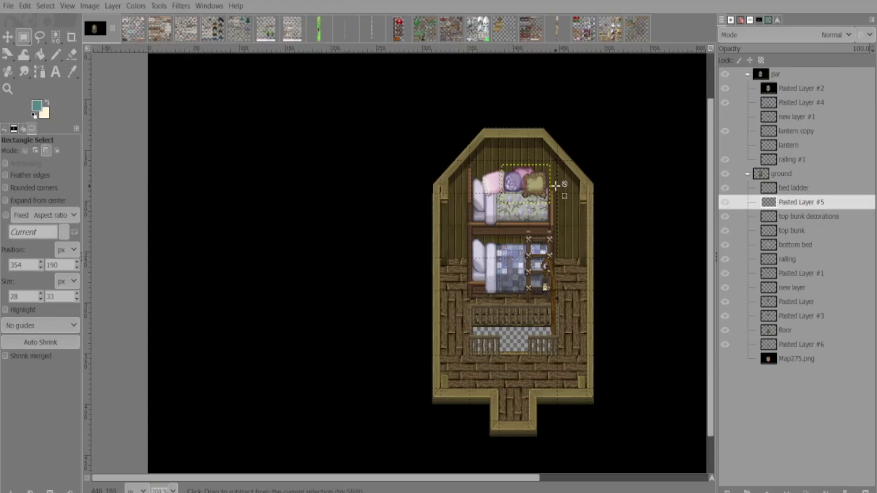
# - Place the copied teddy bear beside the top bunk's pink pillow and the pink and green bundle at the rear of the bottom bunk
pyautogui.scroll(3, 519, 203)
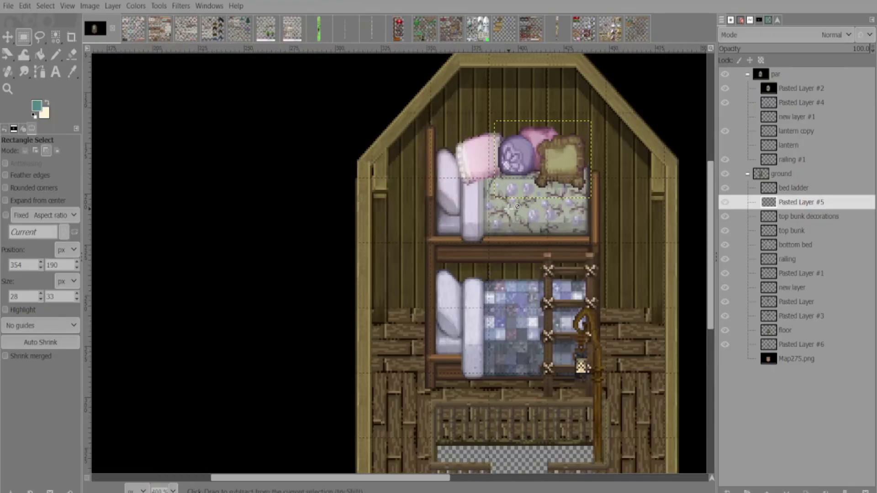
pyautogui.hotkey('ctrl', 'v')
pyautogui.moveTo(553, 169); pyautogui.dragTo(495, 189)
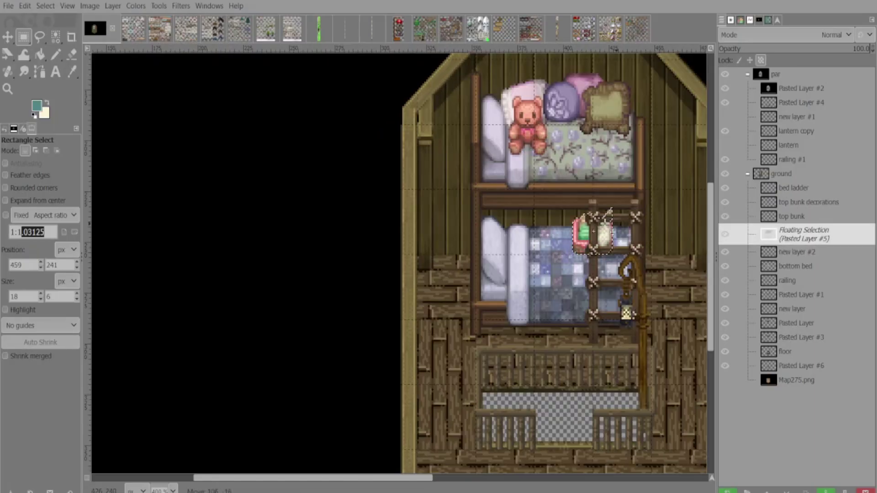
pyautogui.moveTo(589, 229); pyautogui.dragTo(570, 211)
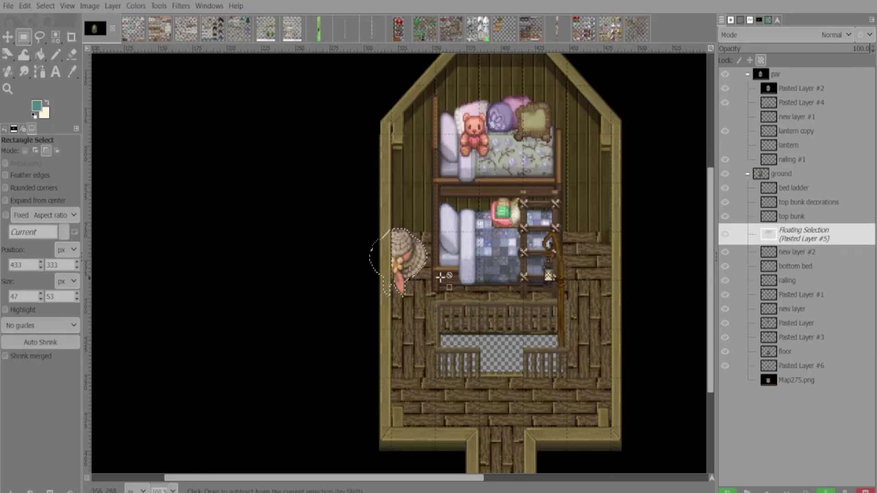
# - Scale down the copied straw hat and lay it on the bottom bunk's patchwork blanket
pyautogui.moveTo(402, 255); pyautogui.dragTo(506, 250)
pyautogui.hotkey('shift', 's')
pyautogui.click(505, 251)
pyautogui.moveTo(519, 280); pyautogui.dragTo(498, 262)
pyautogui.click(673, 140)
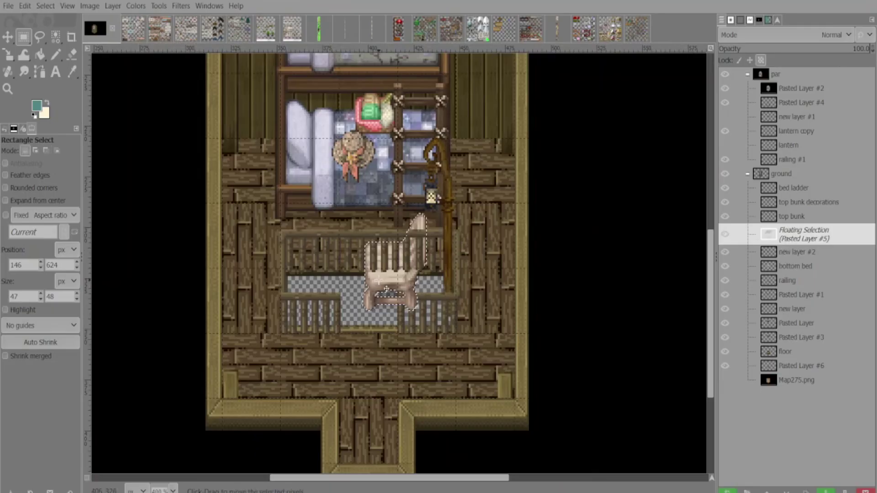
# - Place the copied wooden chair and the green cabinet along the right wall, each on its own layer
pyautogui.moveTo(387, 289); pyautogui.dragTo(481, 299)
pyautogui.press('-')
pyautogui.hotkey('ctrl', 'v')
pyautogui.moveTo(395, 262); pyautogui.dragTo(484, 281)
pyautogui.hotkey('shift', 'ctrl', 'n')
# - Paste the hanging vine plant and position it on the front of the green cabinet
pyautogui.hotkey('ctrl', 'v')
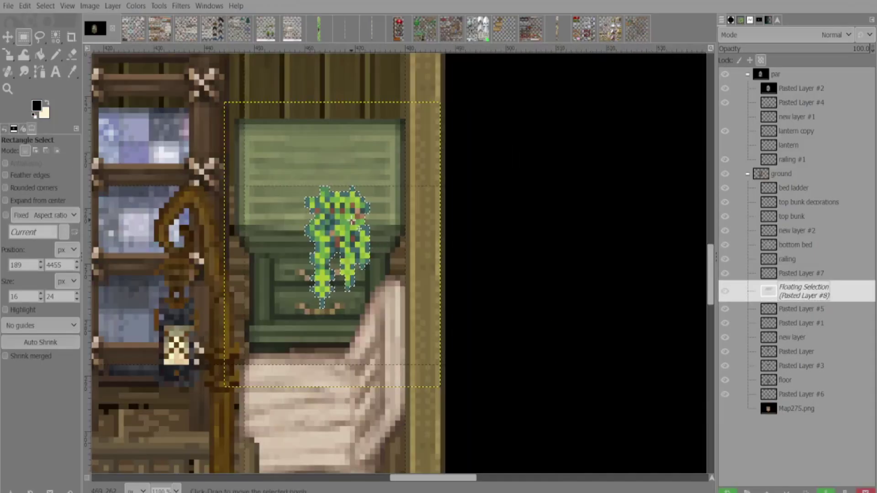
pyautogui.moveTo(353, 222); pyautogui.dragTo(325, 213)
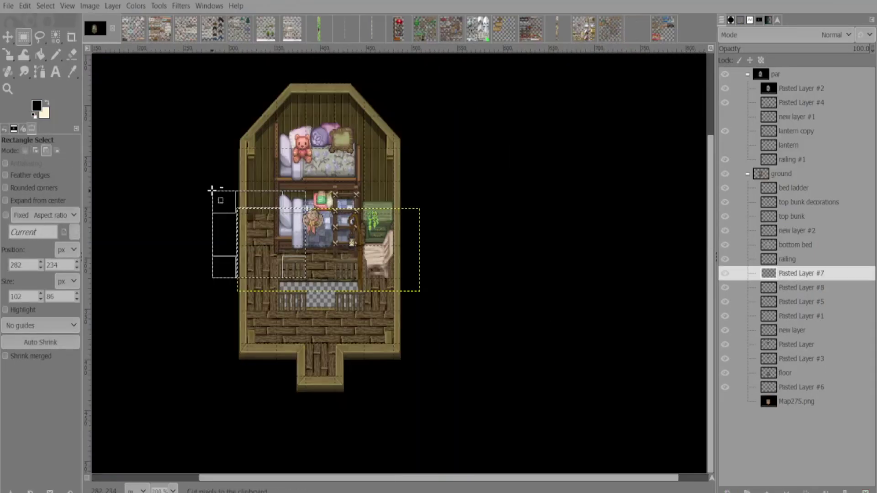
# - Place the copied laundry basket in front of the chair along the right wall and lower its brightness
pyautogui.hotkey('ctrl', 'v')
pyautogui.moveTo(212, 190); pyautogui.dragTo(275, 361)
pyautogui.moveTo(383, 339); pyautogui.dragTo(264, 344)
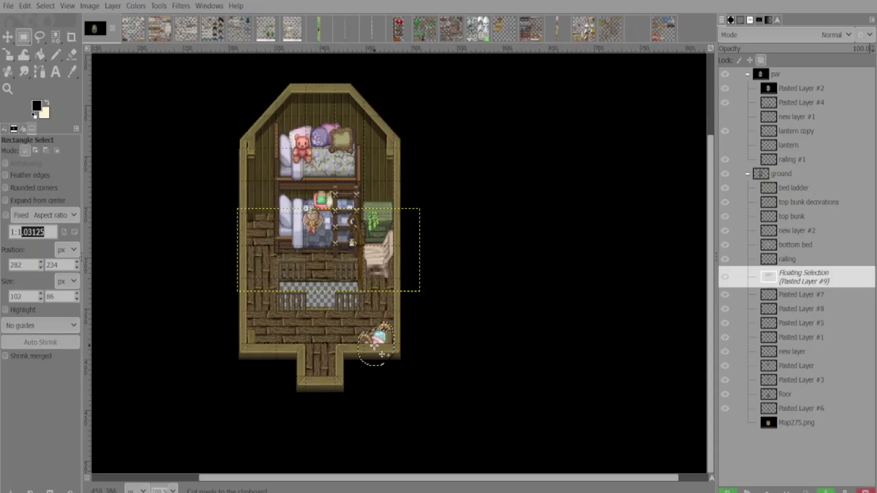
pyautogui.moveTo(417, 271); pyautogui.dragTo(384, 285)
pyautogui.moveTo(384, 285); pyautogui.dragTo(384, 288)
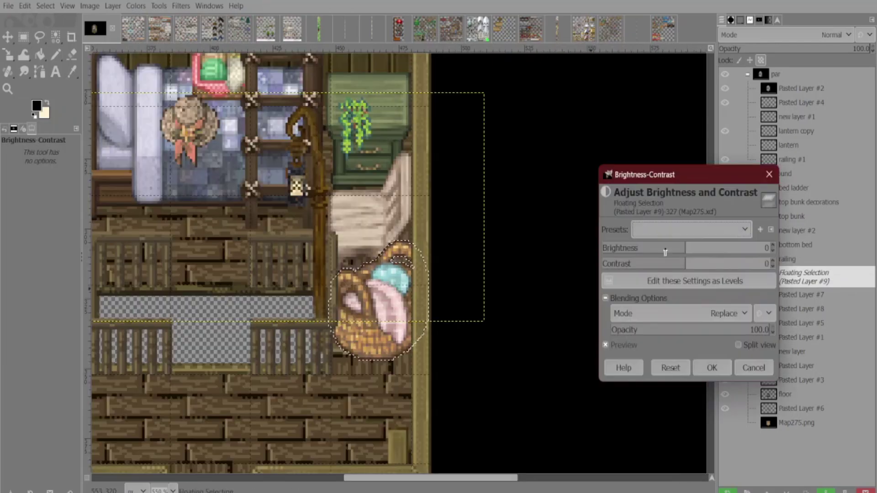
pyautogui.moveTo(684, 249); pyautogui.dragTo(665, 250)
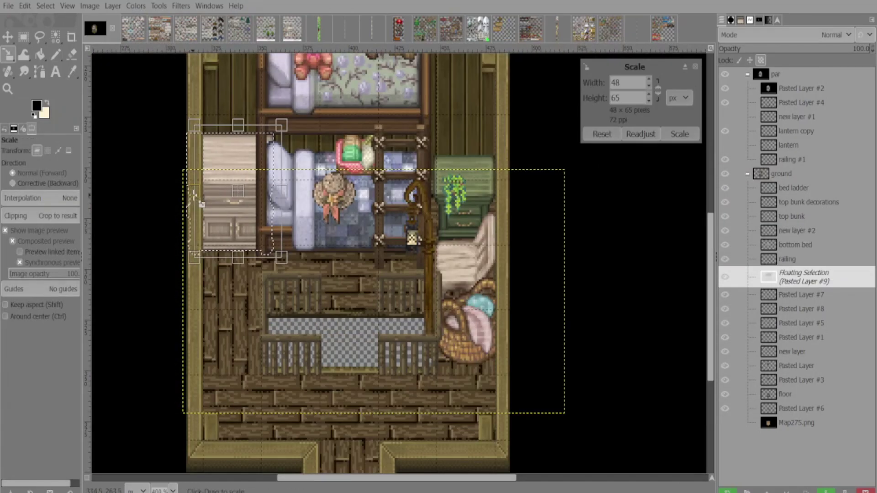
# - Fit the pale dresser between the left wall and the bunk bed and set the red framed picture on top of it
pyautogui.moveTo(201, 191); pyautogui.dragTo(204, 194)
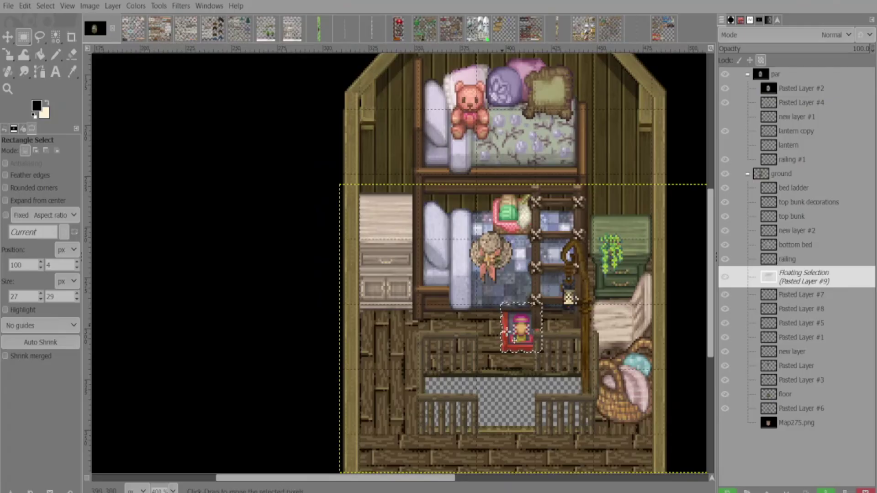
pyautogui.moveTo(486, 299); pyautogui.dragTo(393, 221)
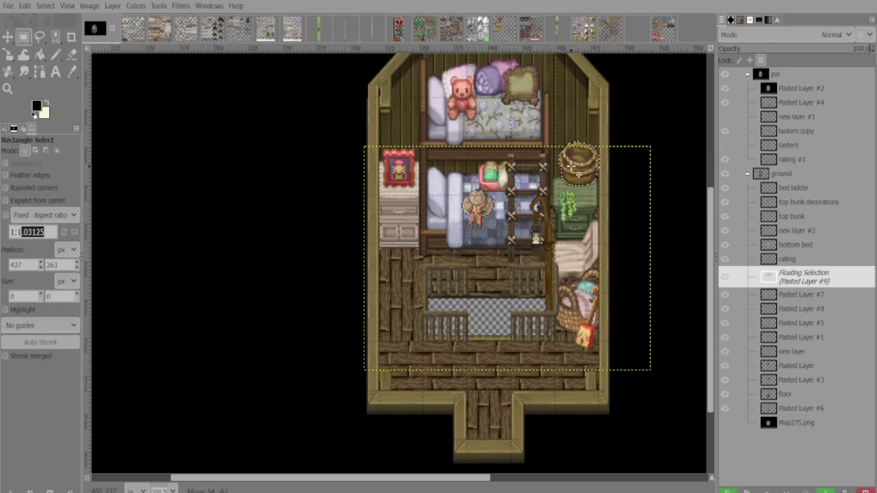
# - Position the copied rope coil in the house's lower-left corner and put it on its own layer
pyautogui.moveTo(571, 201); pyautogui.dragTo(395, 384)
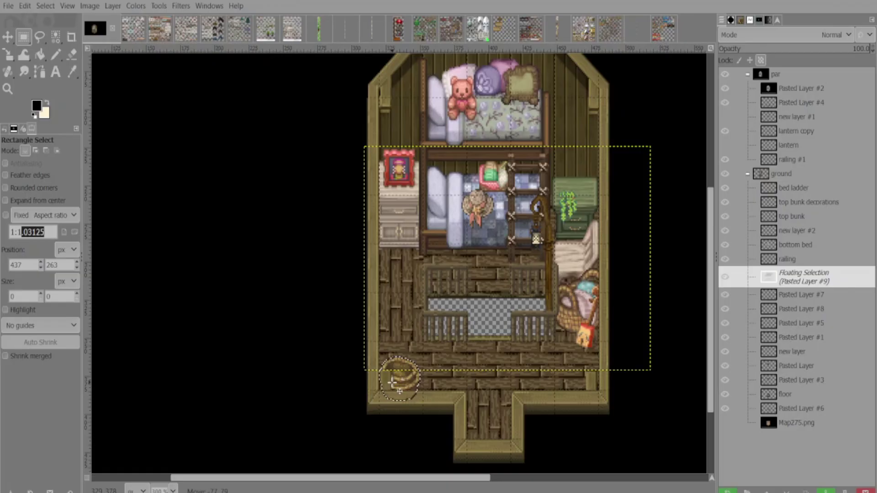
pyautogui.click(113, 6)
pyautogui.click(124, 20)
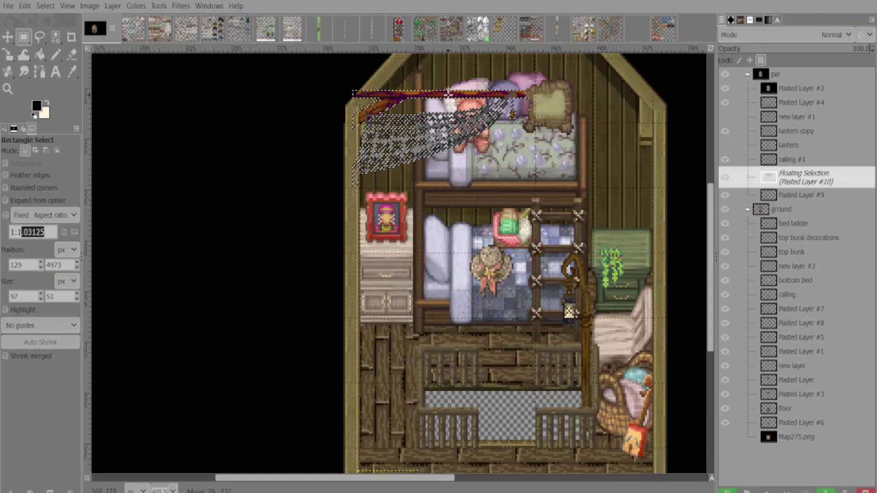
# - Position the copied grey fishing net beneath the gable's peak and trim the parts overlapping the roof frame
pyautogui.moveTo(451, 94); pyautogui.dragTo(490, 119)
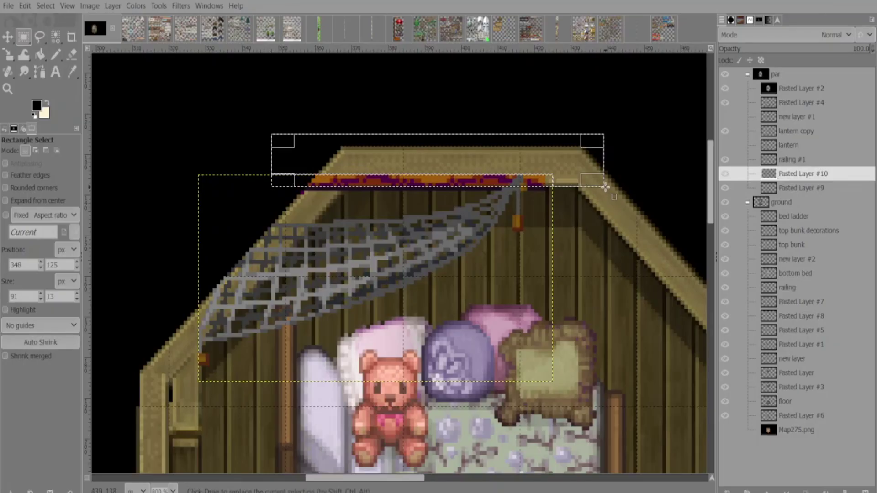
pyautogui.click(39, 36)
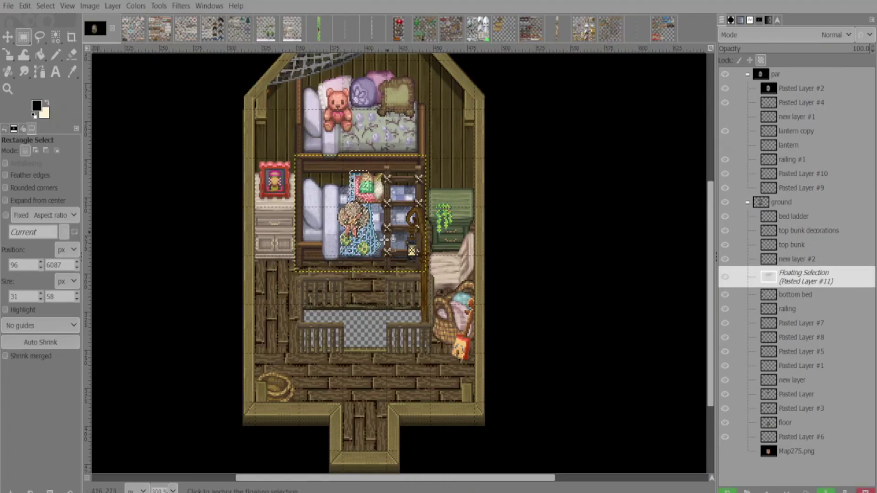
# - Hang the copied blue fishing net on the wall above the green cabinet and put it on its own layer
pyautogui.moveTo(382, 307); pyautogui.dragTo(466, 199)
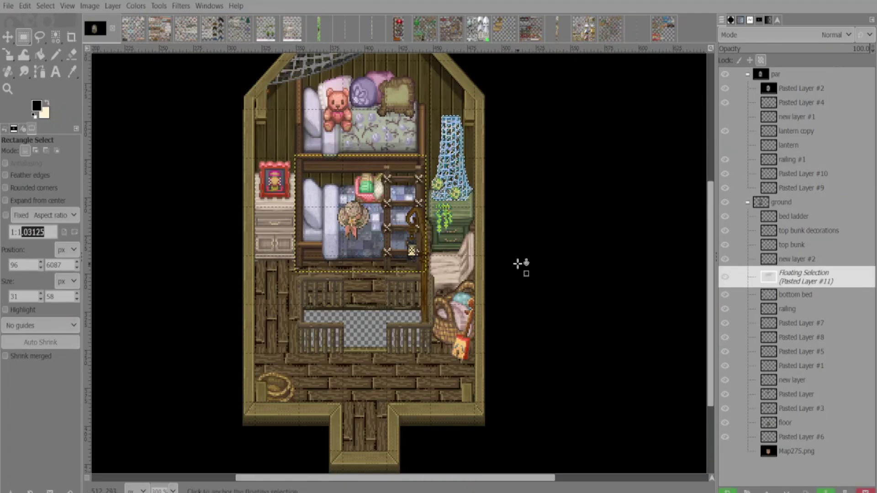
pyautogui.hotkey('shift', 'ctrl', 'n')
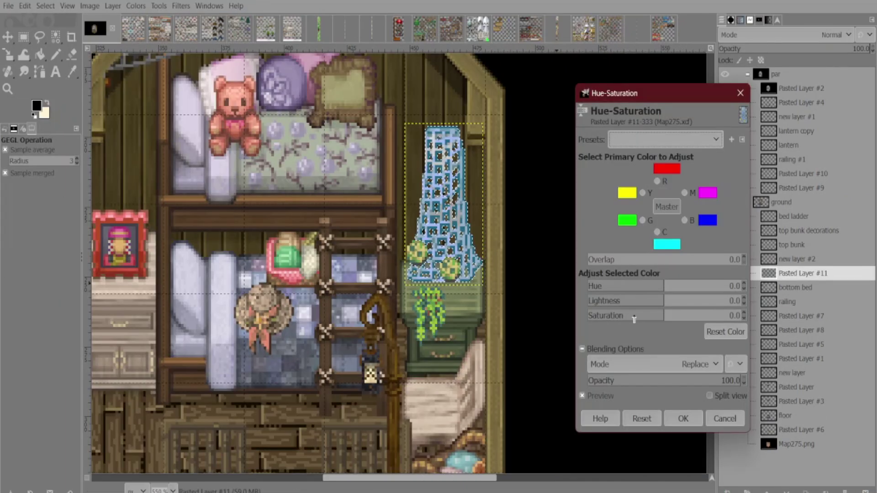
# - Reduce the blue fishing net's saturation and place the copied clay jars on the green cabinet
pyautogui.moveTo(632, 318)
pyautogui.mouseDown()
pyautogui.moveTo(622, 316)
pyautogui.moveTo(634, 303)
pyautogui.mouseUp()
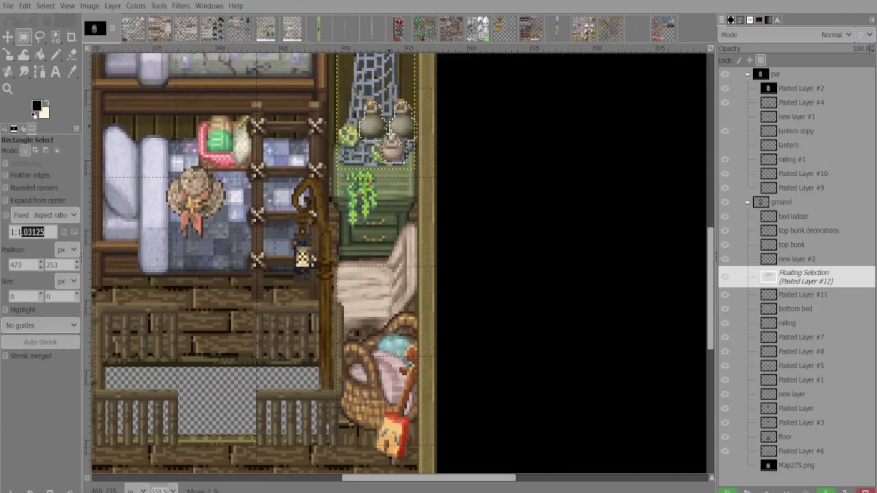
pyautogui.moveTo(389, 137); pyautogui.dragTo(397, 175)
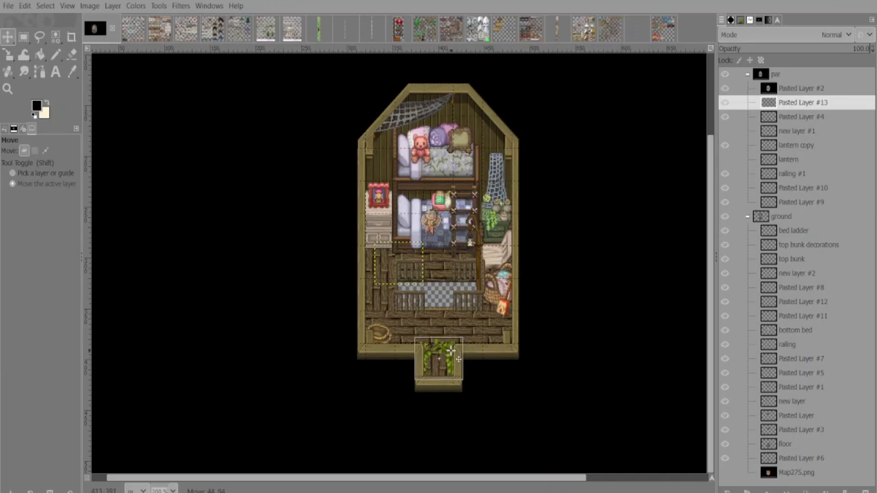
# - Position the leafy vines at the entrance and hang the yellow, orange and long red masks on the walls around the bunk bed
pyautogui.scroll(3, 449, 359)
pyautogui.moveTo(389, 285); pyautogui.dragTo(386, 277)
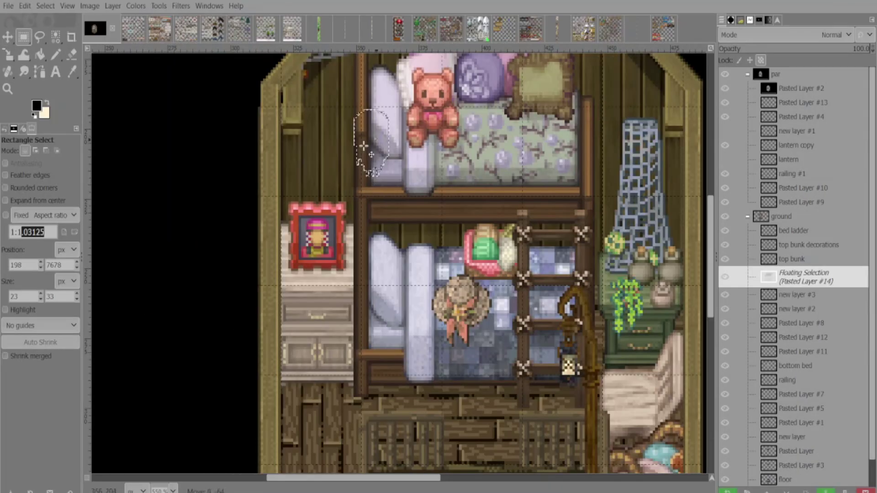
pyautogui.moveTo(363, 146); pyautogui.dragTo(334, 154)
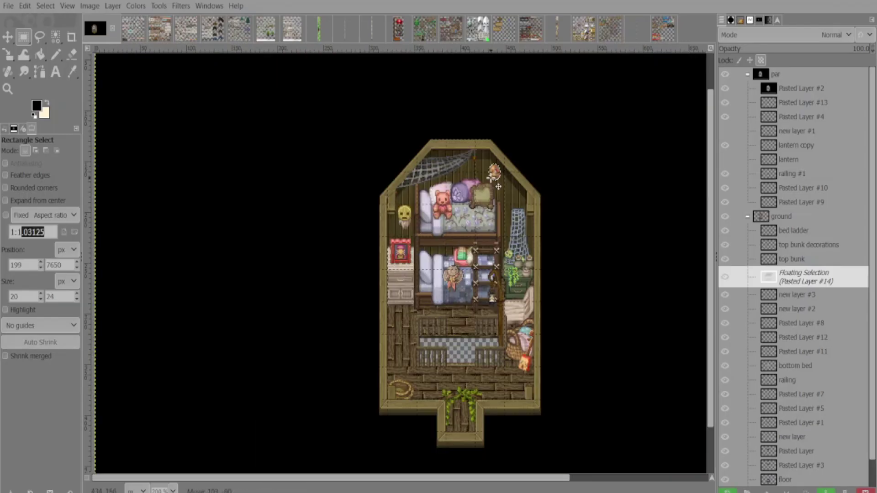
pyautogui.moveTo(492, 178); pyautogui.dragTo(484, 171)
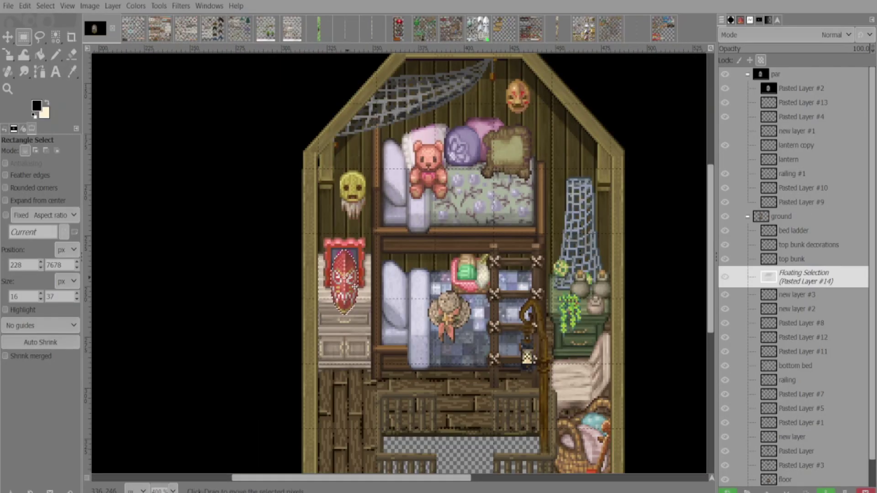
pyautogui.moveTo(346, 269); pyautogui.dragTo(572, 168)
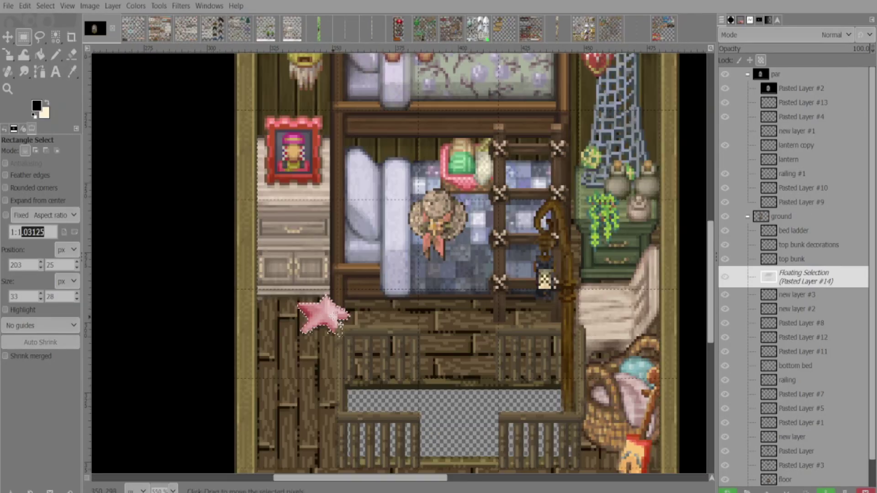
# - Place the pink starfish at the bunk bed's lower-left foot on its own layer, stacked below the bottom bed layer
pyautogui.moveTo(319, 313); pyautogui.dragTo(371, 311)
pyautogui.hotkey('shift', 'ctrl', 'n')
pyautogui.moveTo(804, 273); pyautogui.dragTo(847, 368)
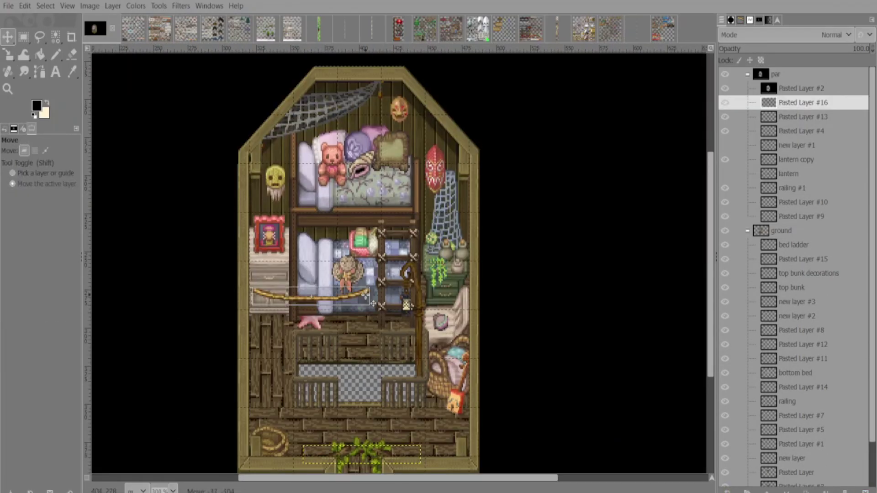
# - Scale the rope so it spans the full width between the house's side walls
pyautogui.hotkey('shift', 's')
pyautogui.click(365, 296)
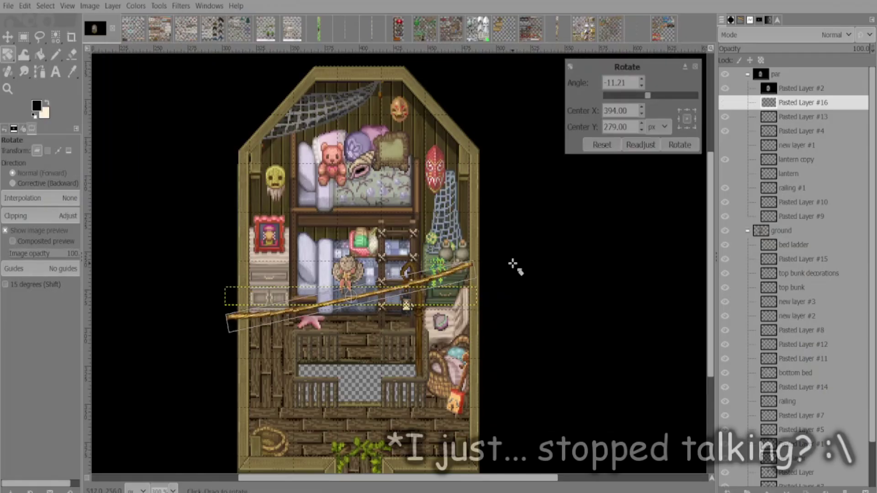
# - Flip the copied rope horizontally, move it below the first one and shear it into a steeper slope towards the lower-right corner
pyautogui.click(112, 6)
pyautogui.moveTo(213, 167)
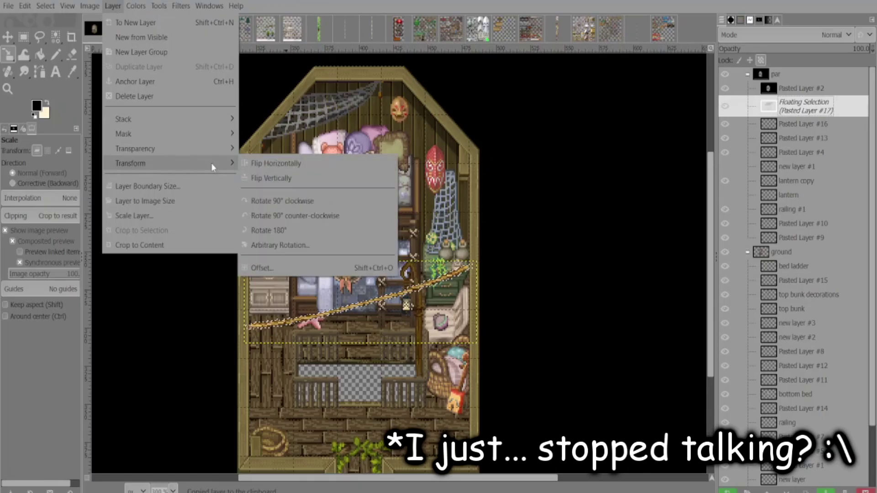
pyautogui.click(276, 164)
pyautogui.click(8, 37)
pyautogui.moveTo(359, 303); pyautogui.dragTo(358, 400)
pyautogui.rightClick(8, 54)
pyautogui.click(56, 104)
pyautogui.moveTo(247, 362); pyautogui.dragTo(248, 315)
pyautogui.click(676, 112)
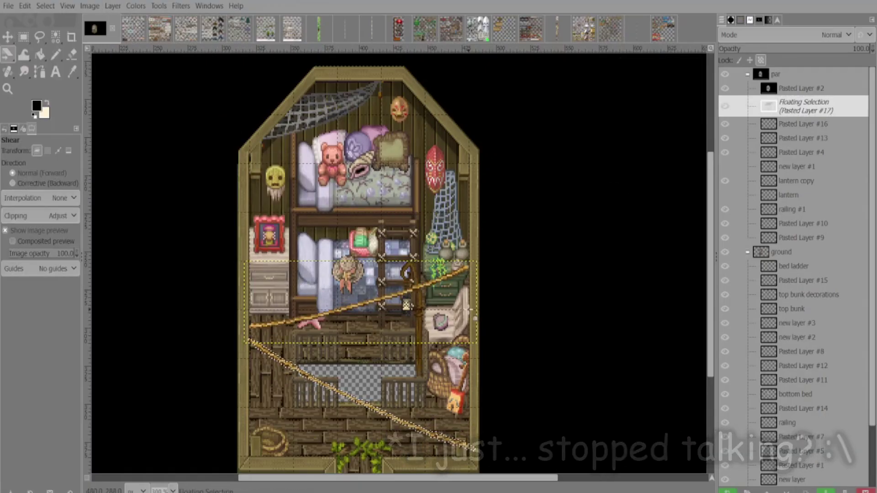
# - Anchor the lower rope and raise the upper rope so it crosses in front of the bottom bunk
pyautogui.scroll(-2, 550, 247)
pyautogui.scroll(3, 550, 247)
pyautogui.click(23, 37)
pyautogui.click(387, 143)
pyautogui.scroll(-2, 587, 211)
pyautogui.moveTo(162, 70); pyautogui.dragTo(581, 253)
pyautogui.hotkey('ctrl', 'v')
pyautogui.scroll(2, 582, 252)
pyautogui.moveTo(439, 309); pyautogui.dragTo(442, 258)
pyautogui.click(622, 351)
pyautogui.scroll(-4, 624, 345)
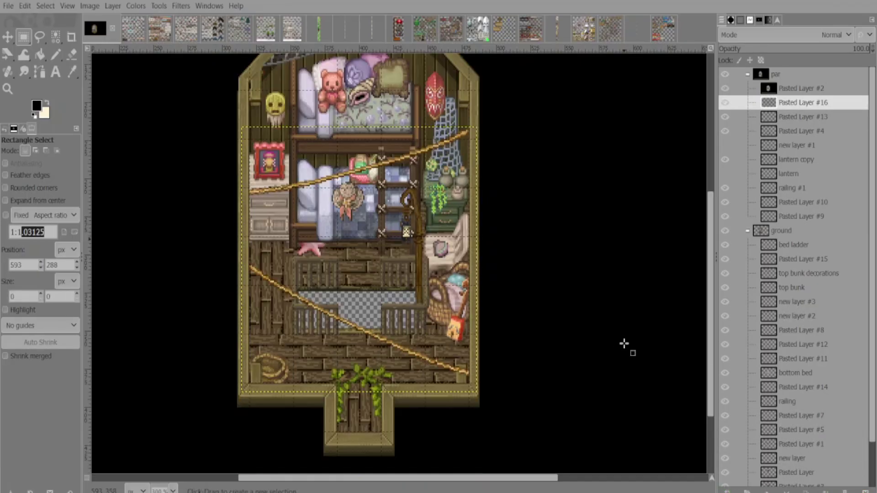
# - Paint soft black shading over the gable and side walls on the new top layer with a 130 px brush at 31.9 opacity
pyautogui.scroll(-1, 624, 344)
pyautogui.scroll(2, 532, 179)
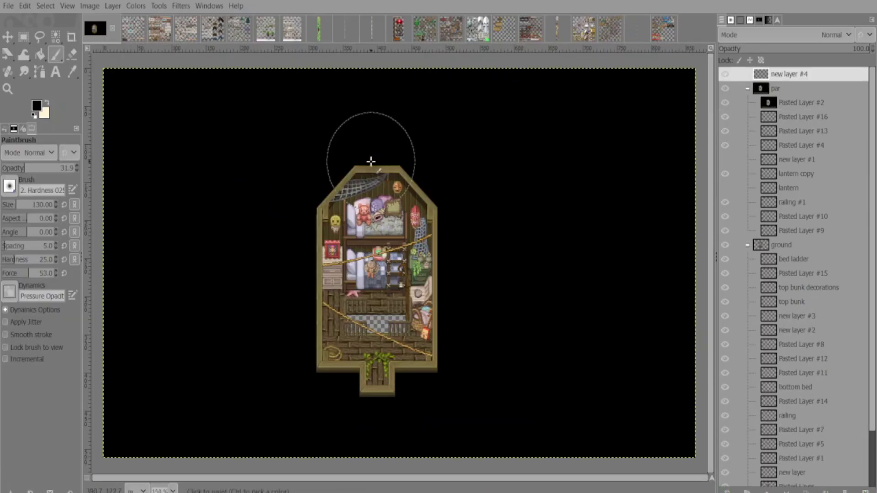
pyautogui.moveTo(371, 161)
pyautogui.mouseDown()
pyautogui.moveTo(306, 220)
pyautogui.moveTo(314, 221)
pyautogui.moveTo(299, 319)
pyautogui.moveTo(334, 387)
pyautogui.mouseUp()
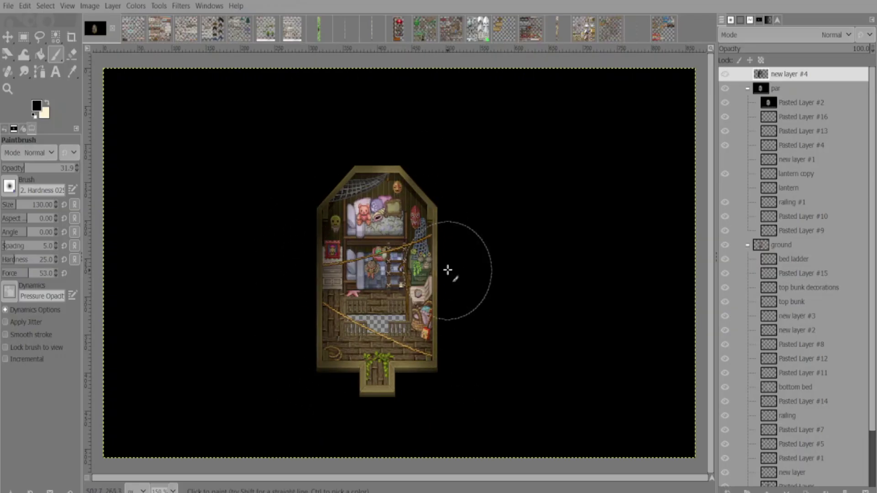
pyautogui.moveTo(365, 179); pyautogui.dragTo(345, 187)
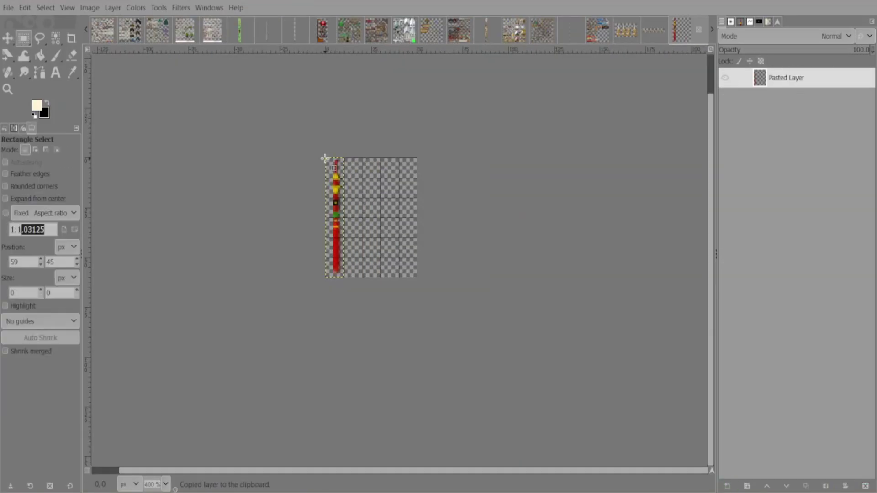
pyautogui.hotkey('ctrl', 'v')
pyautogui.moveTo(343, 243); pyautogui.dragTo(392, 236)
pyautogui.hotkey('ctrl', 'v')
pyautogui.moveTo(387, 236); pyautogui.dragTo(406, 239)
pyautogui.click(471, 275)
pyautogui.scroll(3, 386, 210)
pyautogui.scroll(-2, 410, 352)
pyautogui.hotkey('ctrl', 'z')
pyautogui.hotkey('ctrl', 'z')
pyautogui.hotkey('ctrl', 'z')
pyautogui.hotkey('ctrl', 'z')
# - Paste copies of the red tassel side by side to make a five-frame strip and anchor them
pyautogui.hotkey('ctrl', 'c')
pyautogui.hotkey('ctrl', 'v')
pyautogui.moveTo(352, 329); pyautogui.dragTo(540, 326)
pyautogui.hotkey('ctrl', 'v')
pyautogui.hotkey('ctrl', 'v')
pyautogui.hotkey('ctrl', 'v')
pyautogui.hotkey('ctrl', 'h')
pyautogui.scroll(2, 375, 391)
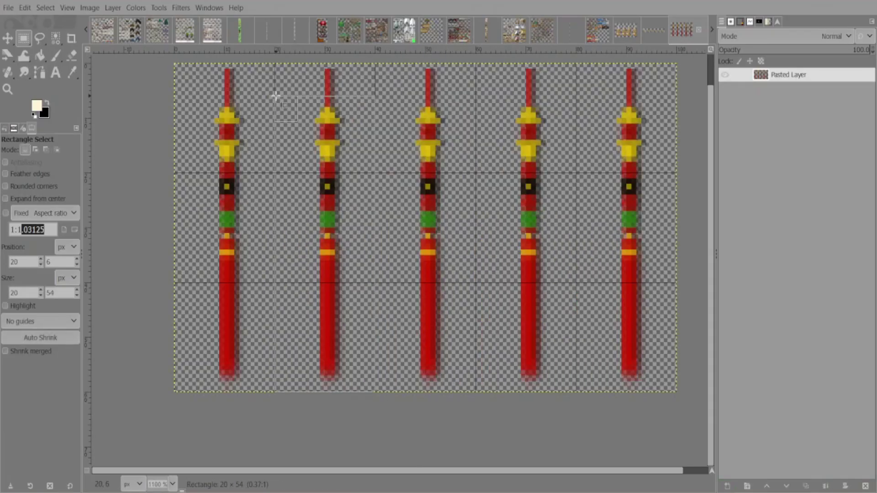
# - Shear the second tassel frame so its lower end swings left and anchor it
pyautogui.hotkey('shift', 'h')
pyautogui.moveTo(329, 303); pyautogui.dragTo(311, 302)
pyautogui.press('Return')
pyautogui.press('r')
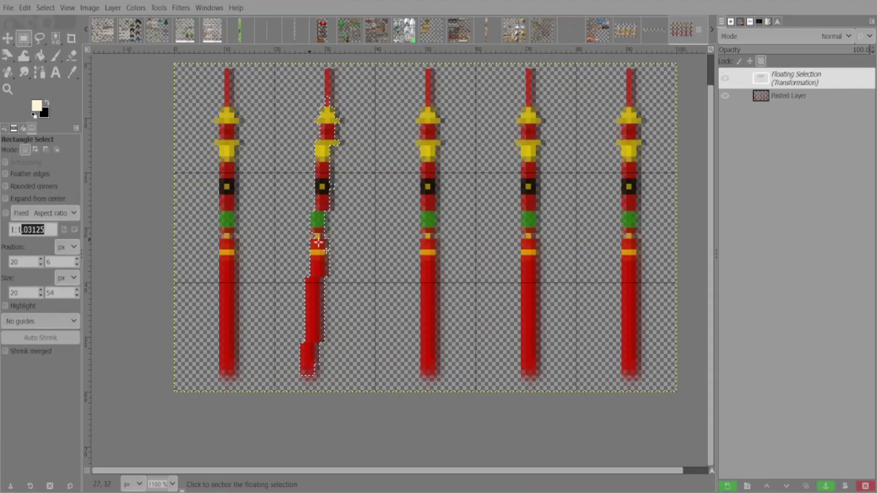
pyautogui.click(311, 237)
# - Shear the third tassel frame horizontally by -7 for a stronger swing to the left
pyautogui.moveTo(381, 80); pyautogui.dragTo(466, 375)
pyautogui.hotkey('shift', 'h')
pyautogui.moveTo(391, 303); pyautogui.dragTo(365, 303)
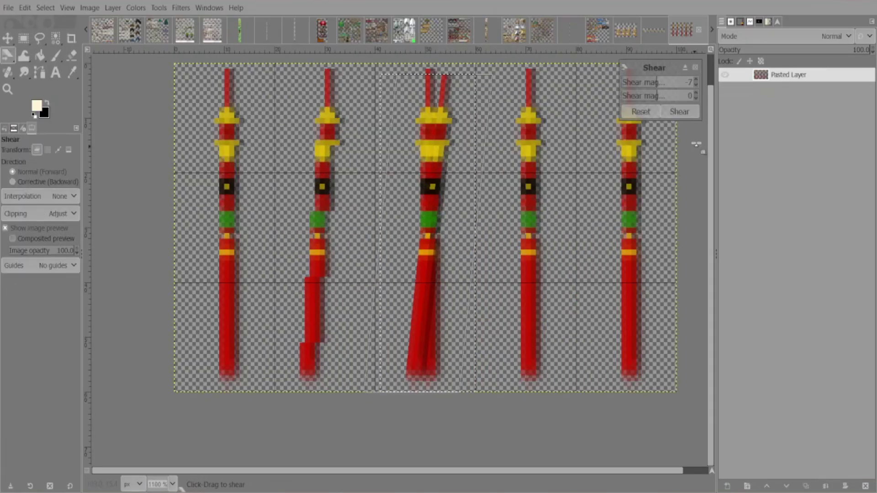
pyautogui.press('Return')
pyautogui.press('m')
# - Shear the fourth tassel frame so its lower end leans left
pyautogui.click(29, 38)
pyautogui.moveTo(489, 387); pyautogui.dragTo(572, 89)
pyautogui.hotkey('shift', 'h')
pyautogui.click(485, 362)
pyautogui.moveTo(486, 362); pyautogui.dragTo(465, 363)
pyautogui.click(673, 112)
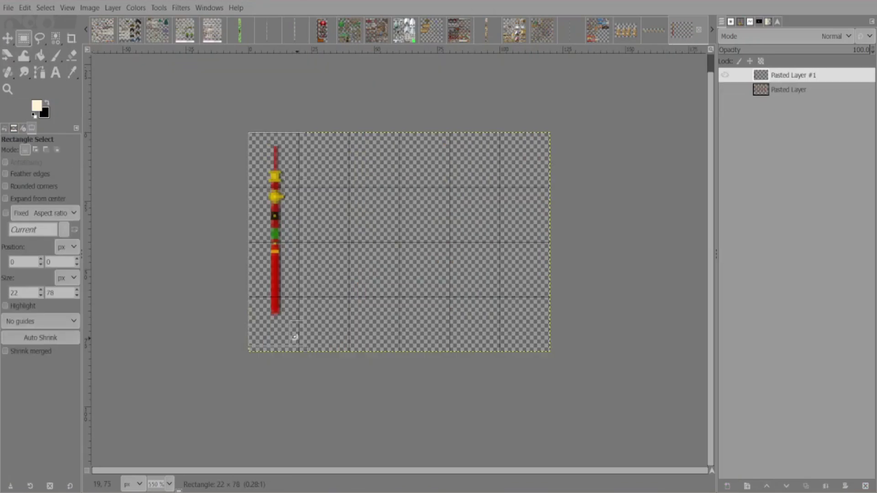
# - Fill the second tassel design's sheet with pasted copies to make five evenly spaced frames
pyautogui.hotkey('ctrl', 'v')
pyautogui.moveTo(289, 242); pyautogui.dragTo(482, 208)
pyautogui.hotkey('ctrl', 'v')
pyautogui.hotkey('ctrl', 'v')
pyautogui.hotkey('ctrl', 'v')
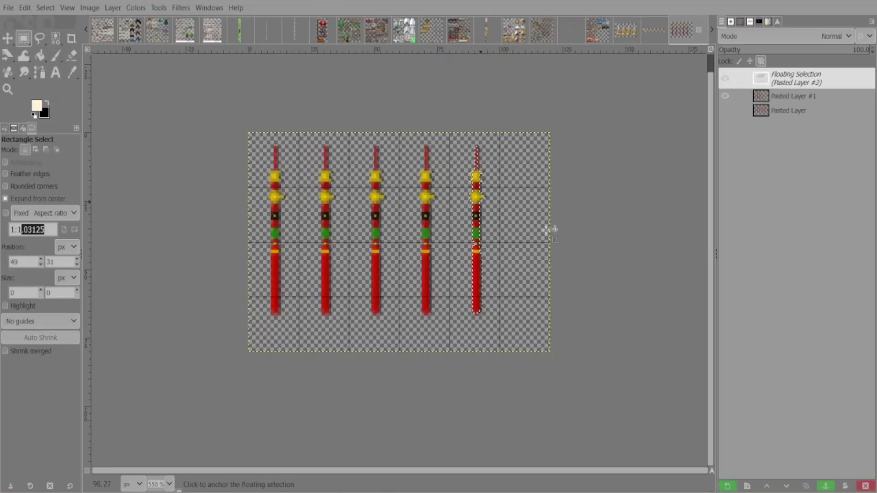
pyautogui.click(546, 227)
# - Crop the canvas to the five tassel frames, removing the empty column and the spare space beneath them
pyautogui.click(71, 38)
pyautogui.moveTo(248, 132); pyautogui.dragTo(498, 356)
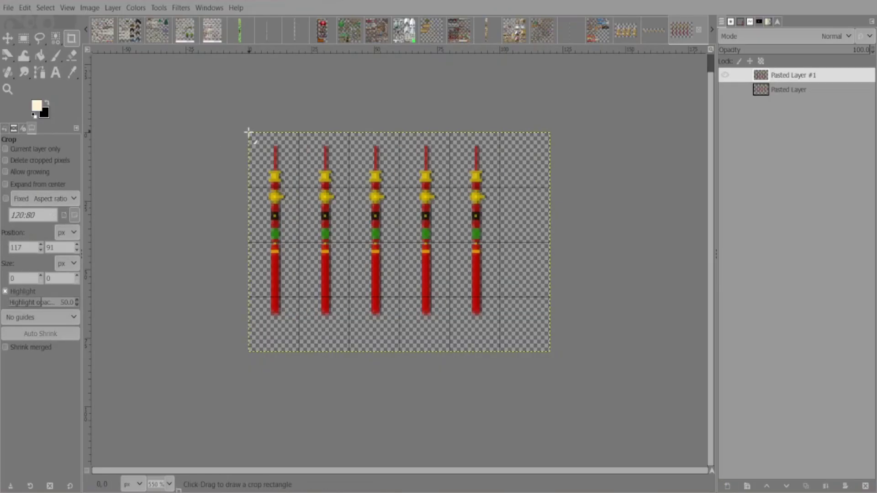
pyautogui.moveTo(247, 132); pyautogui.dragTo(499, 326)
pyautogui.click(383, 247)
# - Shear the second and fourth tassel frames horizontally by -6 and shift the sheared tassels slightly left
pyautogui.press('r')
pyautogui.click(26, 199)
pyautogui.click(299, 155)
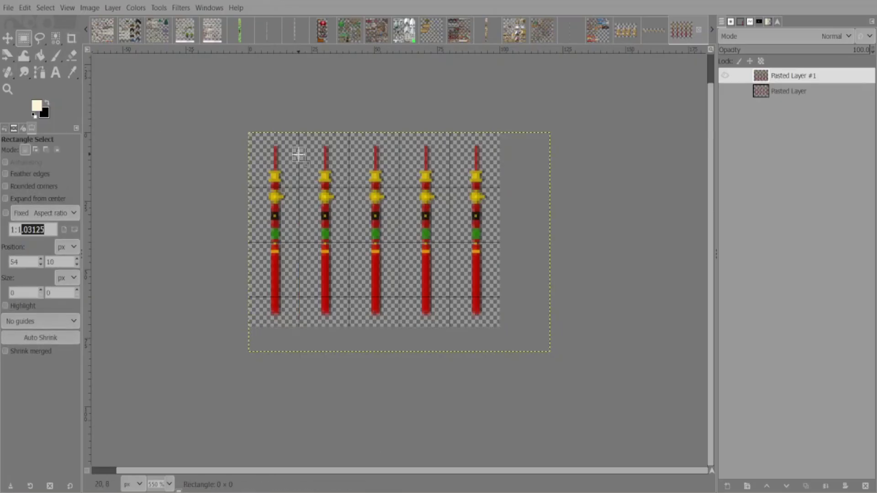
pyautogui.moveTo(400, 325); pyautogui.dragTo(450, 155)
pyautogui.hotkey('shift', 'h')
pyautogui.moveTo(303, 327); pyautogui.dragTo(320, 327)
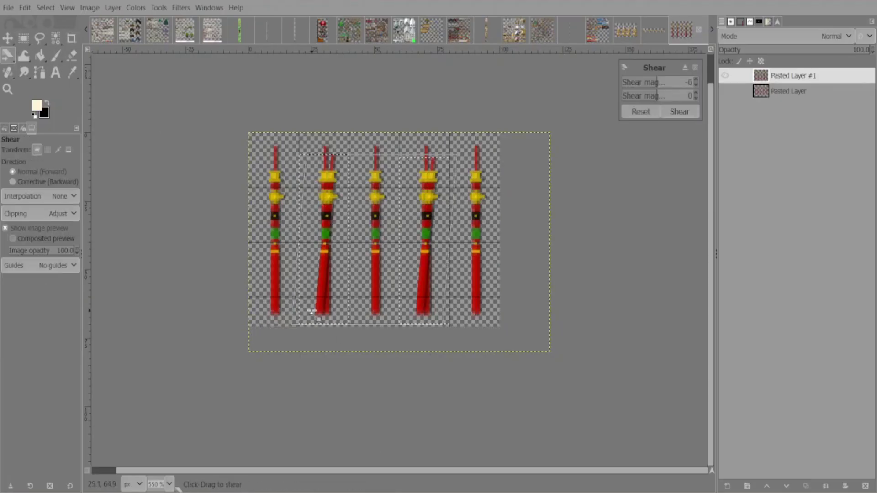
pyautogui.press('Return')
pyautogui.click(7, 39)
pyautogui.moveTo(345, 194); pyautogui.dragTo(337, 192)
pyautogui.press('-')
pyautogui.press('-')
pyautogui.press('-')
pyautogui.press('-')
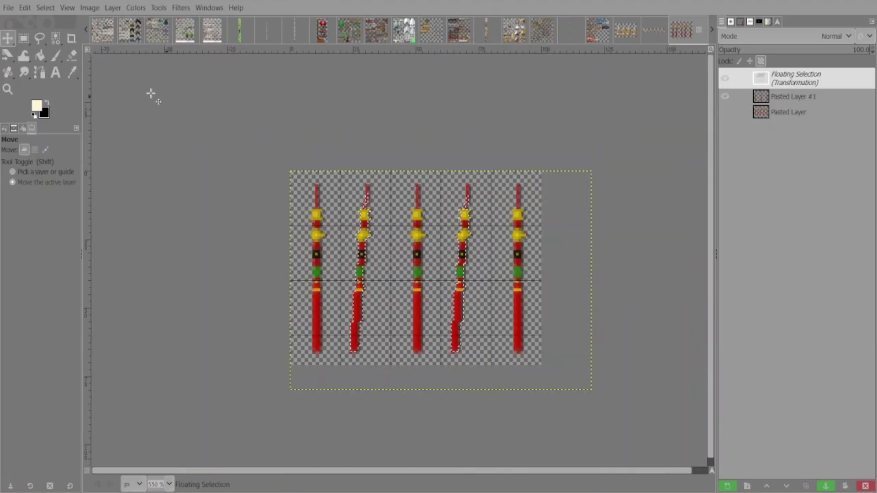
# - Shear the middle tassel frame to swing left and shift it slightly left
pyautogui.press('r')
pyautogui.click(408, 371)
pyautogui.click(8, 55)
pyautogui.moveTo(410, 331); pyautogui.dragTo(390, 330)
pyautogui.click(680, 112)
pyautogui.scroll(1, 446, 235)
pyautogui.hotkey('ctrl', 'z')
pyautogui.press('m')
pyautogui.moveTo(411, 236); pyautogui.dragTo(400, 236)
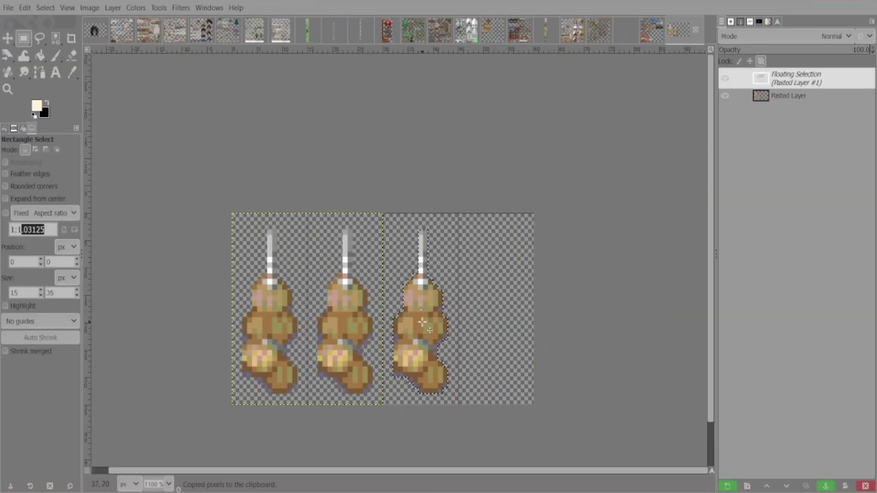
# - Paste another copy of the hanging shells into the fourth frame and anchor it
pyautogui.hotkey('ctrl', 'v')
pyautogui.moveTo(422, 322); pyautogui.dragTo(509, 347)
pyautogui.scroll(-2, 512, 346)
pyautogui.click(545, 346)
pyautogui.scroll(3, 511, 344)
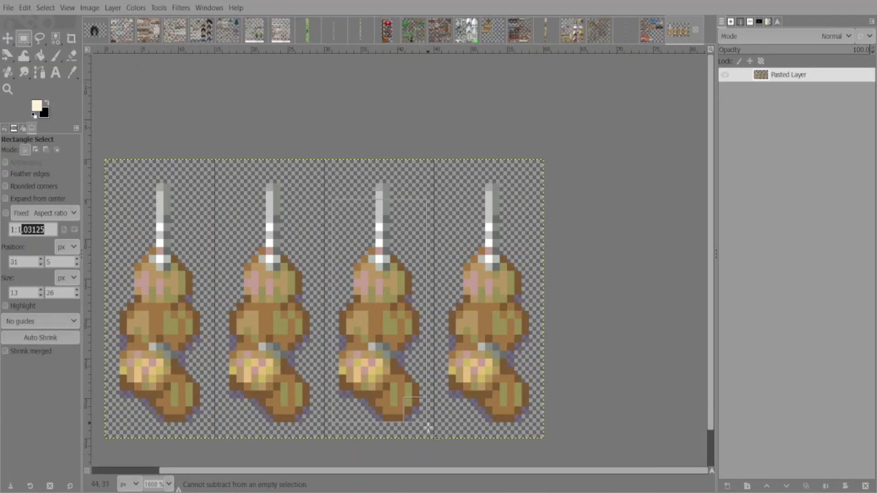
# - Shear the third hanging-shell frame to swing left, shift it left and anchor it
pyautogui.click(7, 55)
pyautogui.click(389, 371)
pyautogui.click(679, 112)
pyautogui.press('m')
pyautogui.moveTo(389, 274); pyautogui.dragTo(374, 274)
pyautogui.press('r')
pyautogui.hotkey('ctrl', 'h')
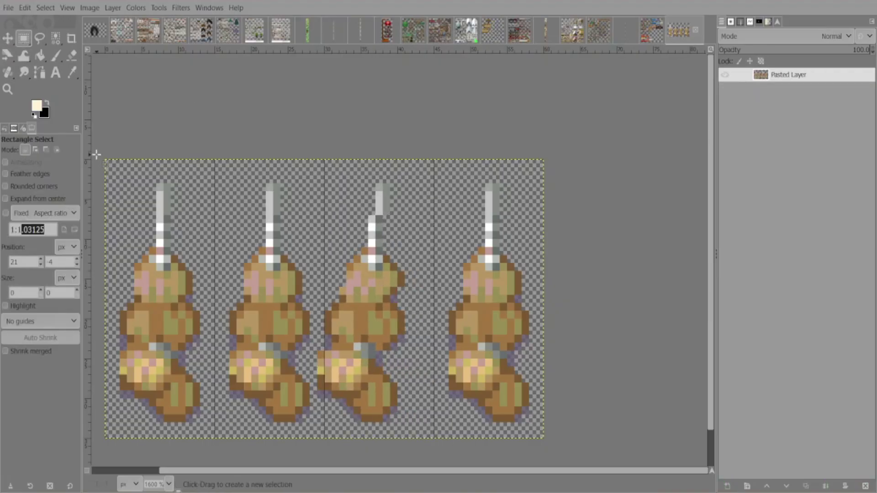
# - Cut the whole hanging-shell strip and paste it back onto its layer
pyautogui.hotkey('ctrl', 'a')
pyautogui.hotkey('ctrl', 'x')
pyautogui.hotkey('ctrl', 'v')
pyautogui.hotkey('ctrl', 'h')
pyautogui.scroll(-4, 441, 404)
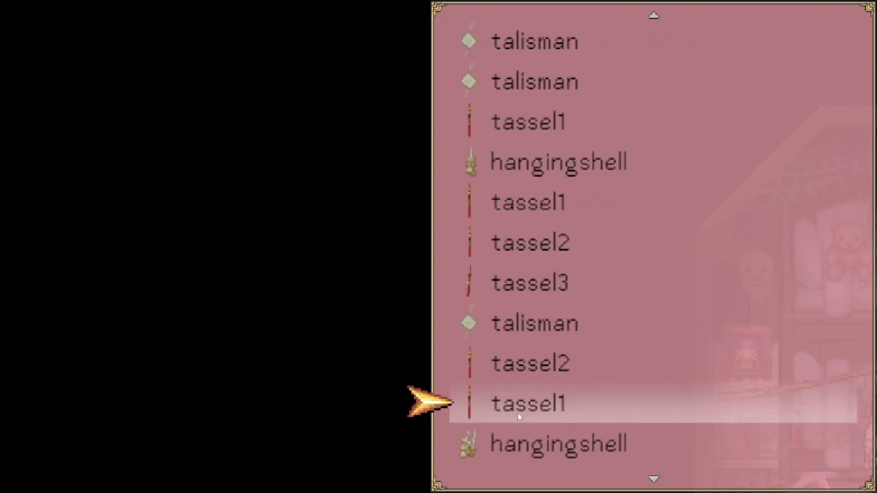
# - In the game's doodad editor, adjust the grey tone of the selected tassel1 doodad and accept its settings
pyautogui.click(517, 412)
pyautogui.scroll(1, 167, 405)
pyautogui.scroll(-7, 167, 405)
pyautogui.doubleClick(166, 402)
pyautogui.doubleClick(579, 152)
pyautogui.scroll(10, 78, 49)
pyautogui.doubleClick(78, 48)
# - Open another hanging doodad from the list, mute its tone in the same way and accept its settings
pyautogui.doubleClick(586, 371)
pyautogui.scroll(-10, 228, 183)
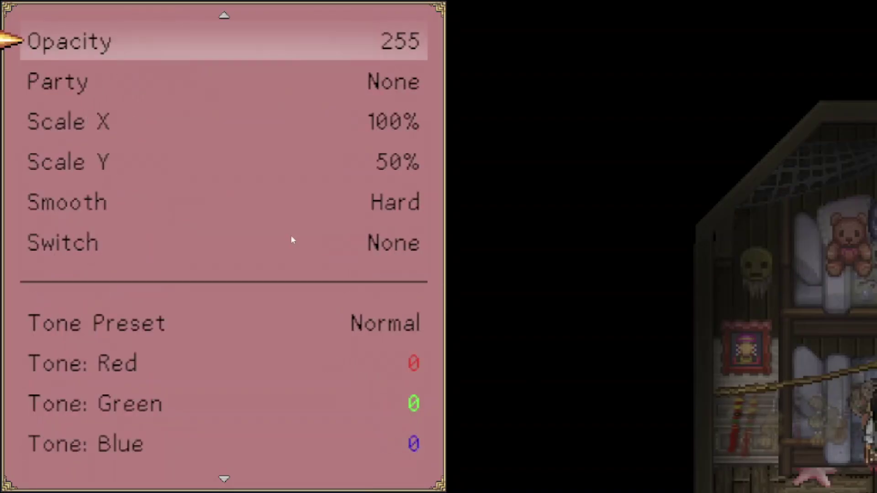
pyautogui.scroll(-2, 294, 235)
pyautogui.doubleClick(263, 395)
pyautogui.doubleClick(525, 162)
pyautogui.scroll(5, 187, 229)
pyautogui.scroll(5, 187, 233)
pyautogui.doubleClick(78, 41)
# - Mute the tone of the tassel hanging in front of the pale dresser and accept its settings
pyautogui.doubleClick(536, 363)
pyautogui.scroll(-4, 196, 260)
pyautogui.doubleClick(196, 283)
pyautogui.rightClick(532, 84)
pyautogui.scroll(-10, 225, 391)
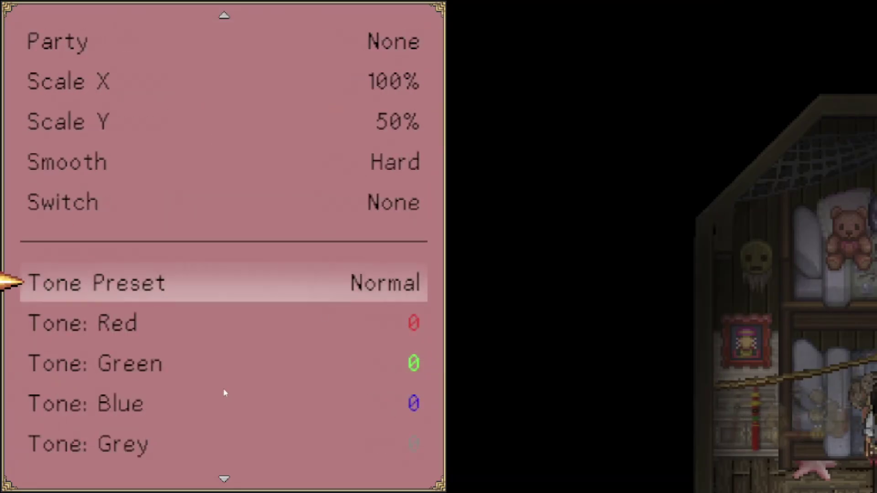
pyautogui.doubleClick(219, 323)
pyautogui.doubleClick(589, 164)
pyautogui.scroll(-3, 229, 232)
pyautogui.scroll(10, 102, 137)
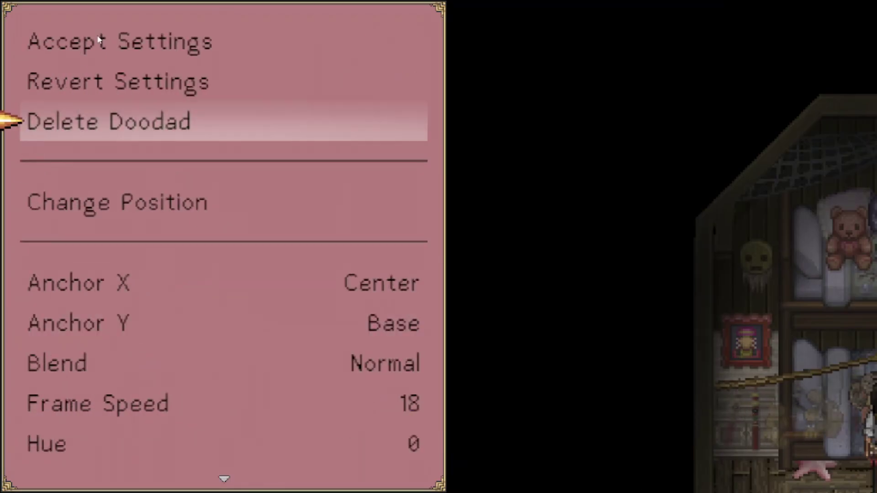
pyautogui.doubleClick(101, 41)
# - Set Tone: Grey to 150 for the next hanging doodad in the list and accept its settings
pyautogui.scroll(-2, 541, 264)
pyautogui.doubleClick(539, 261)
pyautogui.scroll(-12, 343, 281)
pyautogui.doubleClick(357, 441)
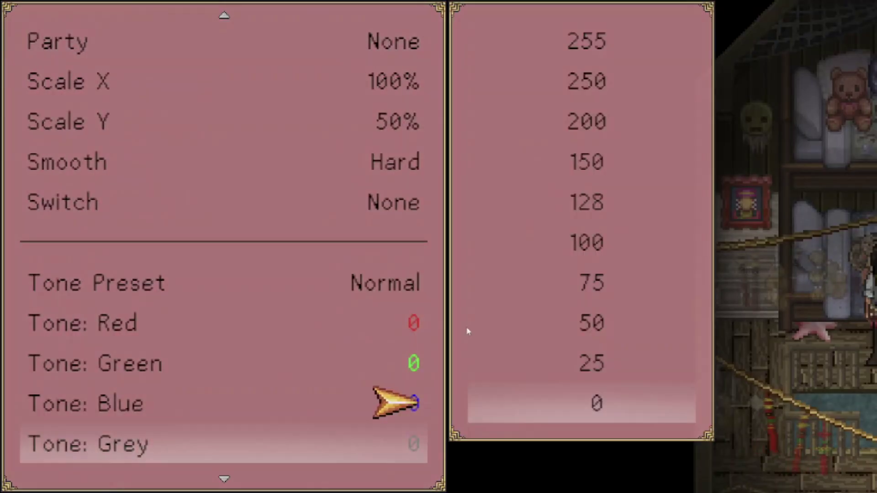
pyautogui.doubleClick(582, 165)
pyautogui.scroll(12, 121, 86)
pyautogui.doubleClick(117, 41)
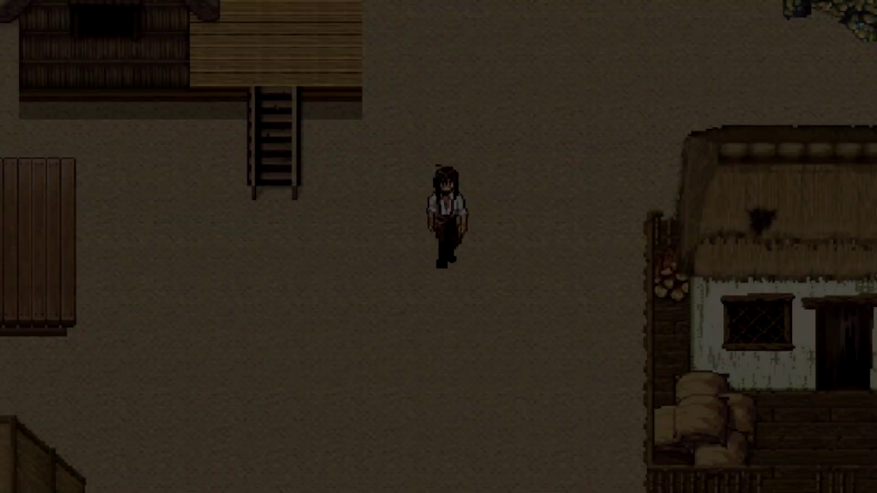
pyautogui.press('Down')
pyautogui.press('Right')
pyautogui.press('Up')
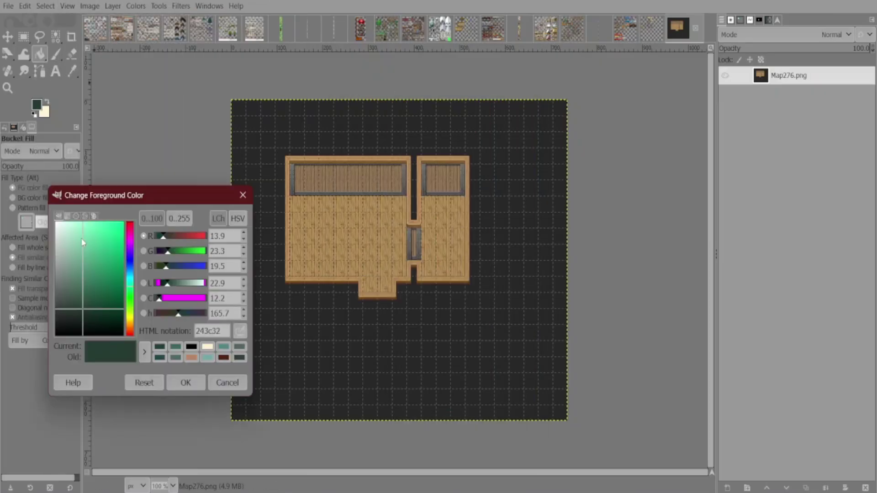
# - In GIMP, fill the area around the rooms of Map276.png with black and raise the lattice window's contrast
pyautogui.click(277, 379)
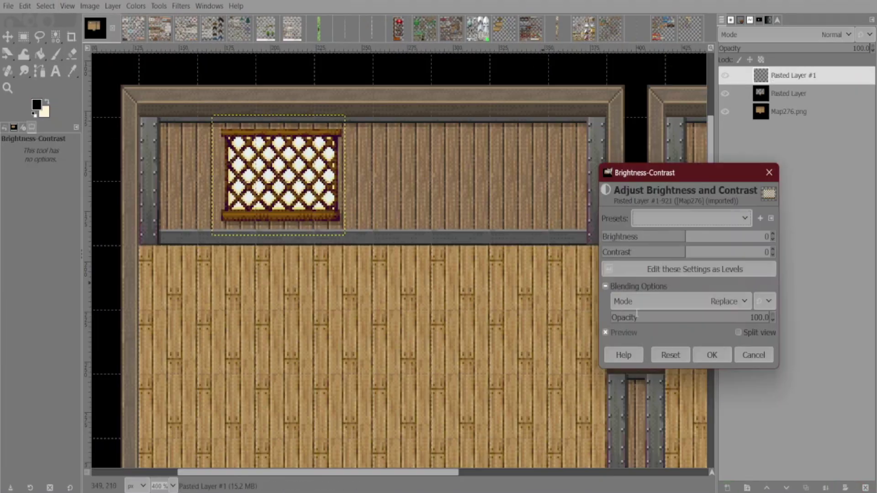
pyautogui.moveTo(685, 252); pyautogui.dragTo(695, 254)
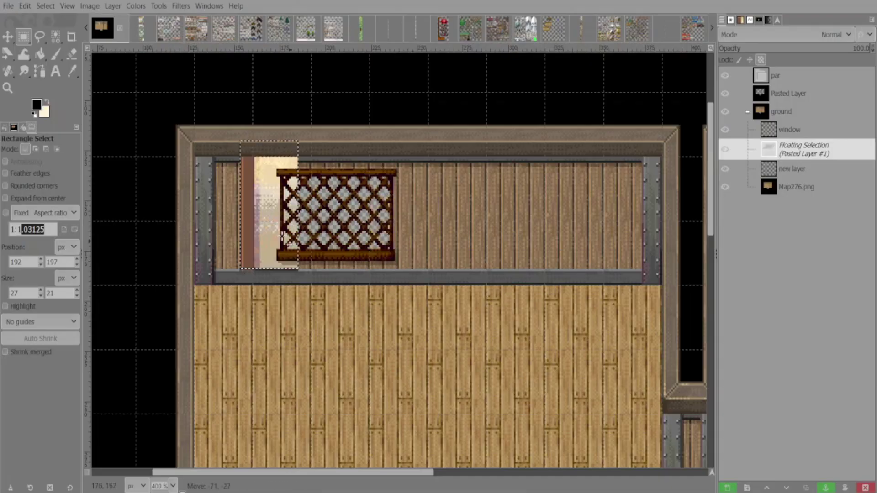
# - Position the pale wall piece over the main room's back wall and darken the wall layer with Hue-Saturation
pyautogui.moveTo(256, 274); pyautogui.dragTo(293, 272)
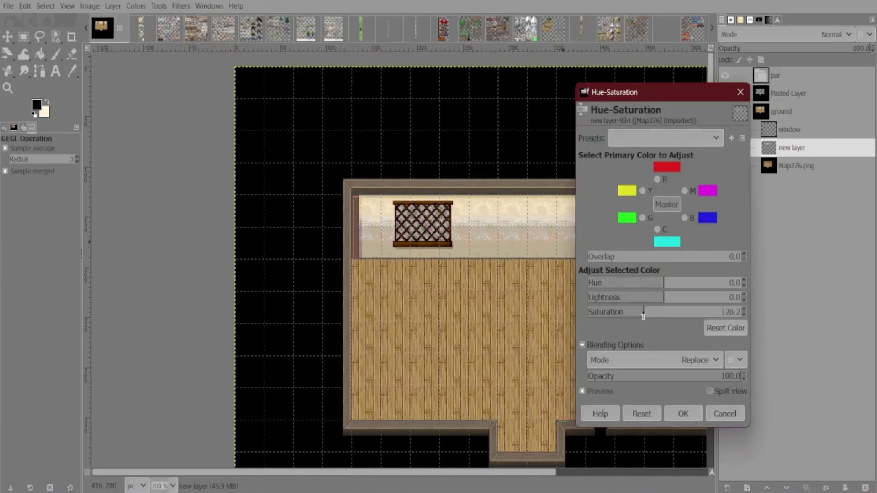
pyautogui.moveTo(657, 297); pyautogui.dragTo(645, 297)
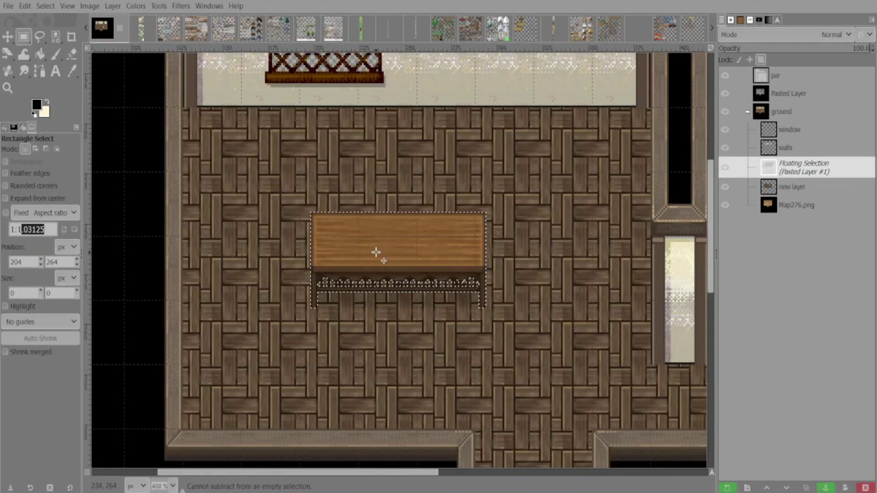
# - Place the wooden table in the lower part of the main room and deepen its tabletop with a copied strip moved upward
pyautogui.moveTo(376, 252); pyautogui.dragTo(363, 340)
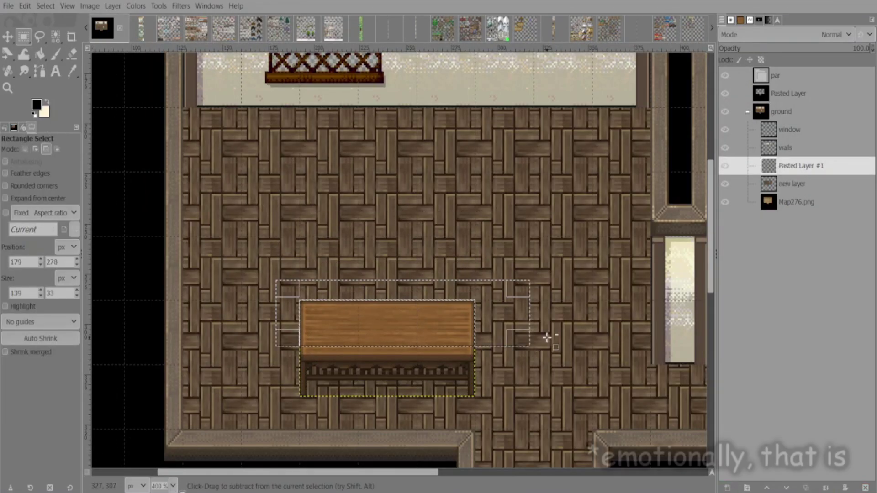
pyautogui.hotkey('ctrl', 'c')
pyautogui.hotkey('ctrl', 'v')
pyautogui.hotkey('shift', 'Up')
pyautogui.hotkey('shift', 'Up')
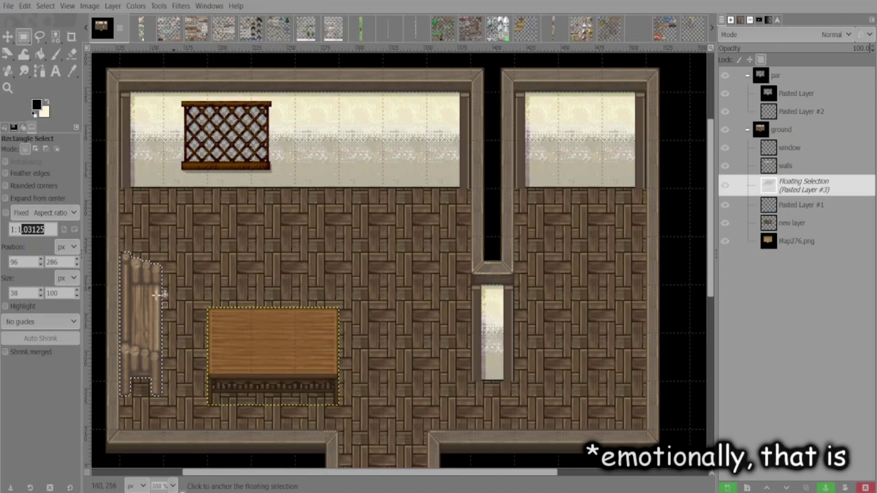
# - Set the log piece against the main room's left wall and paste the green folding screen into the small room
pyautogui.moveTo(139, 313); pyautogui.dragTo(138, 309)
pyautogui.click(610, 330)
pyautogui.hotkey('ctrl', 'v')
pyautogui.moveTo(233, 295); pyautogui.dragTo(569, 303)
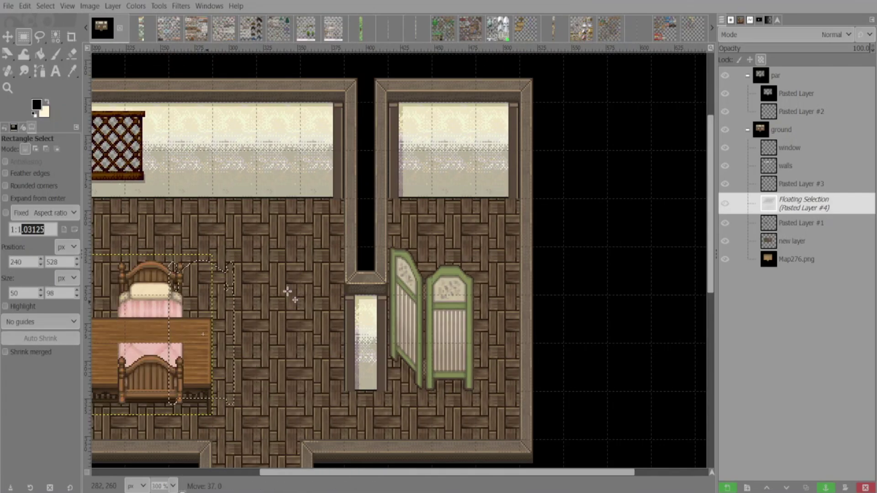
# - Place the pink bed against the small room's back wall, behind the folding screen, on its own layer
pyautogui.moveTo(163, 300); pyautogui.dragTo(468, 212)
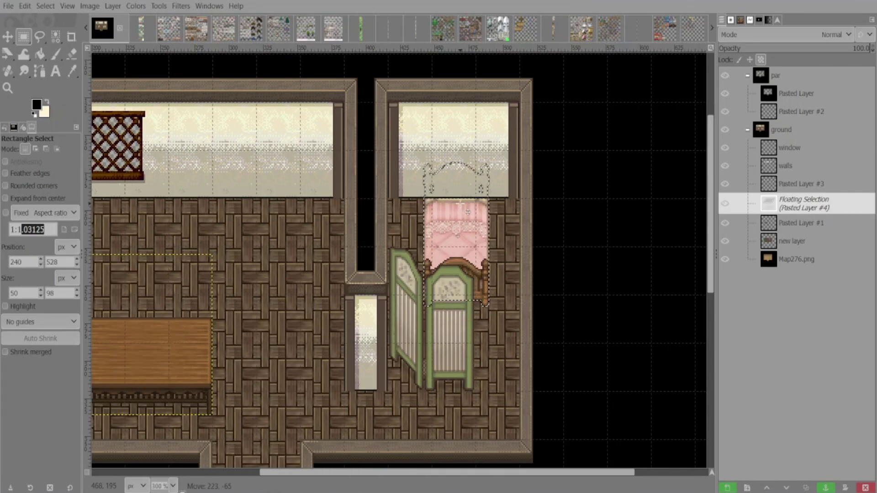
pyautogui.click(113, 6)
pyautogui.click(133, 22)
pyautogui.click(784, 218)
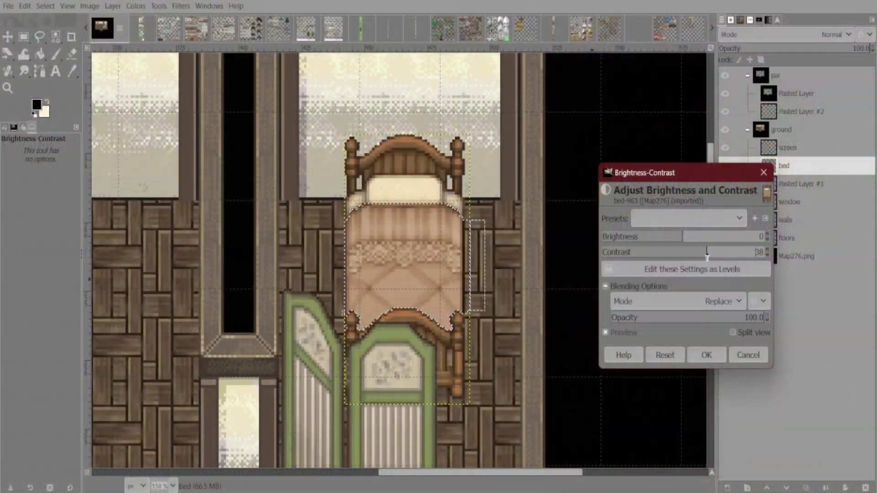
# - Lower the contrast of the bed's blanket and place a pale nightstand between the bed and the dividing wall
pyautogui.moveTo(707, 253); pyautogui.dragTo(659, 252)
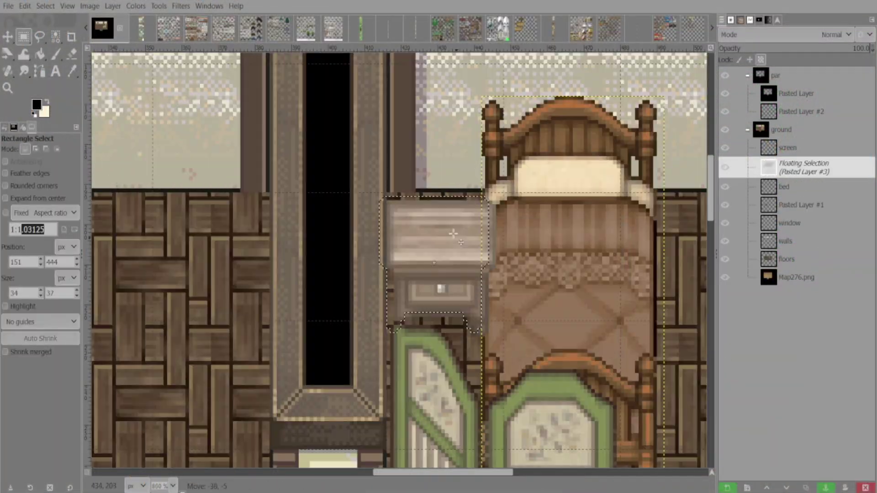
pyautogui.moveTo(459, 245); pyautogui.dragTo(452, 193)
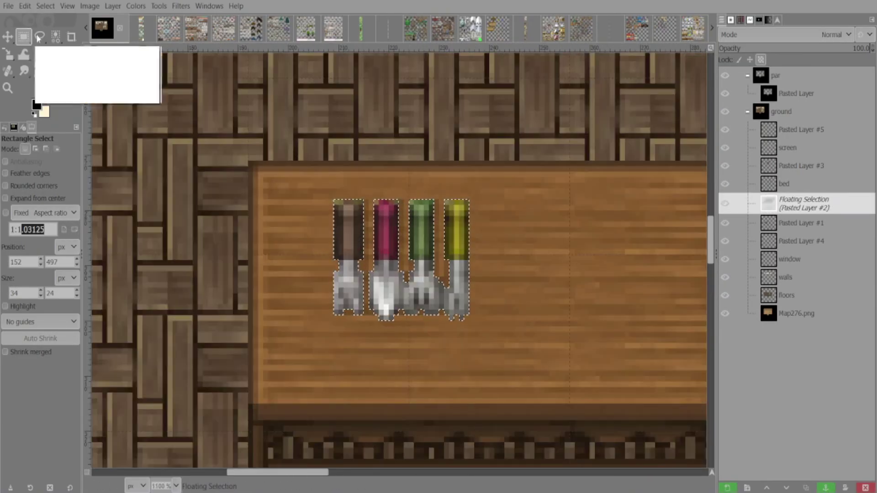
# - Cut out the magenta, green and yellow tools on the table and move them away from the brown one
pyautogui.click(505, 336)
pyautogui.hotkey('ctrl', 'x')
pyautogui.hotkey('ctrl', 'v')
pyautogui.moveTo(386, 237); pyautogui.dragTo(461, 243)
# - Separate the green and yellow tools from the magenta one and shift them further along the tabletop
pyautogui.moveTo(569, 342); pyautogui.dragTo(536, 288)
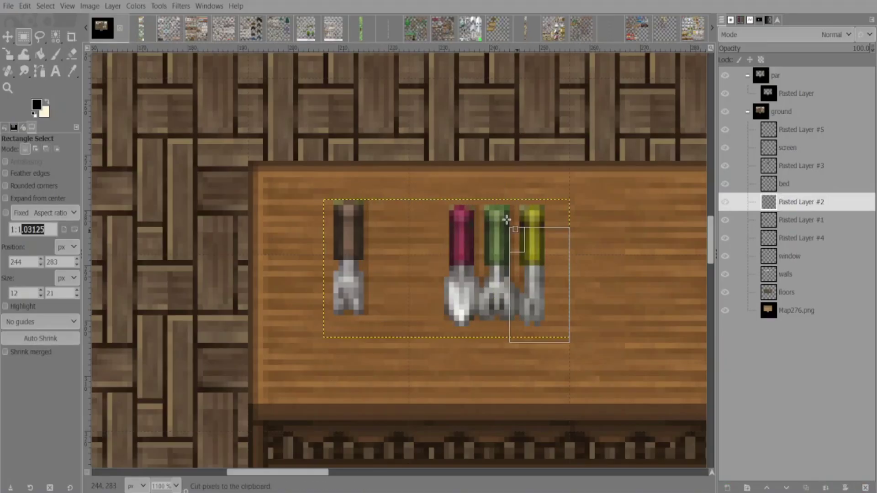
pyautogui.hotkey('ctrl', 'v')
pyautogui.moveTo(497, 258); pyautogui.dragTo(589, 261)
pyautogui.hotkey('ctrl', 'x')
pyautogui.hotkey('ctrl', 'v')
pyautogui.moveTo(535, 292); pyautogui.dragTo(605, 298)
# - Cut out the yellow tool and move it away from the green one so the tools are spaced apart
pyautogui.click(643, 342)
pyautogui.moveTo(650, 348); pyautogui.dragTo(589, 182)
pyautogui.hotkey('ctrl', 'x')
pyautogui.hotkey('ctrl', 'v')
pyautogui.moveTo(602, 269); pyautogui.dragTo(667, 274)
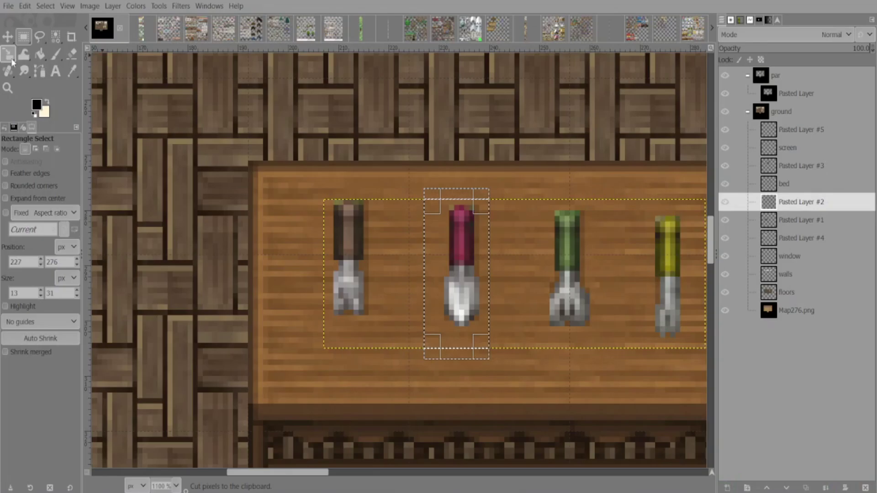
# - Rotate the magenta-handled tool on the table and apply the transformation
pyautogui.click(11, 60)
pyautogui.moveTo(475, 210); pyautogui.dragTo(502, 256)
pyautogui.press('Return')
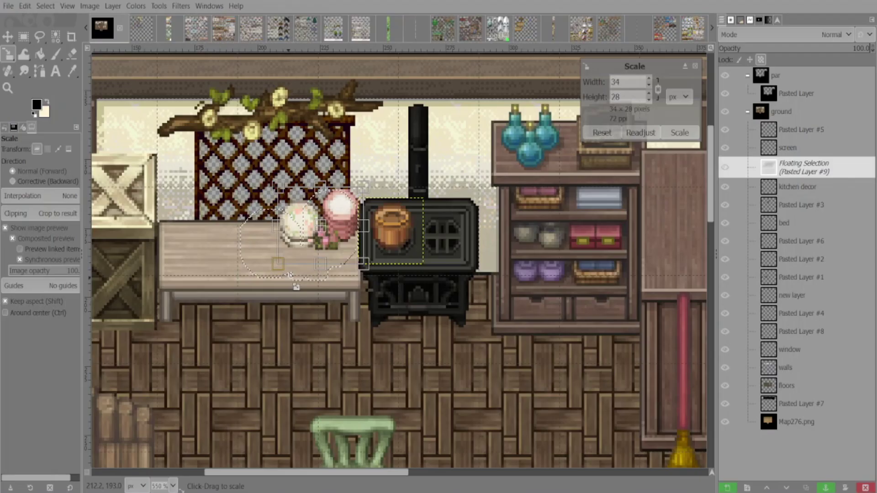
# - Scale the pasted kitchen decoration to 34 × 28 px and fit the wooden radio onto the bedroom nightstand
pyautogui.press('Return')
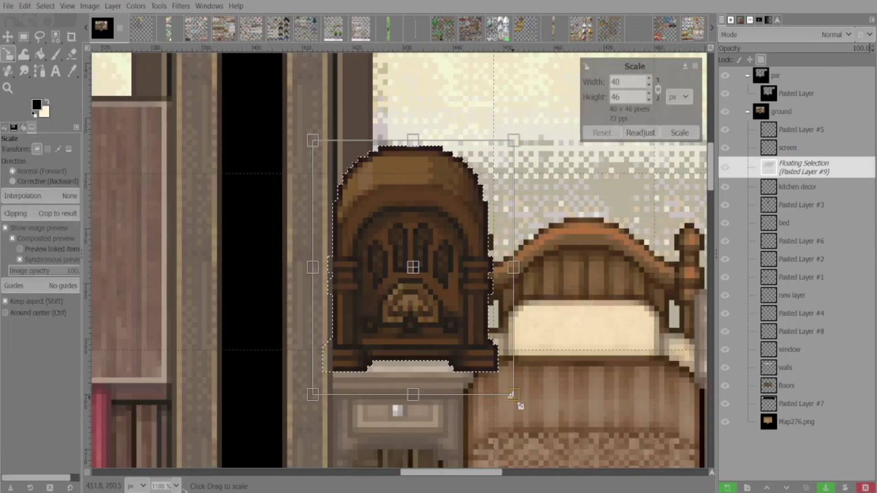
pyautogui.moveTo(387, 235); pyautogui.dragTo(406, 288)
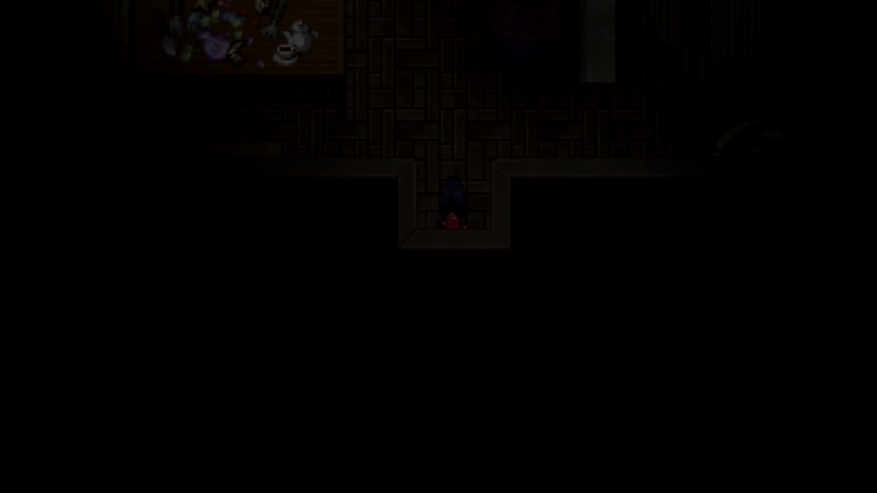
# - In the game, walk through the finished house past the kitchen and search the barrel beside the potted plant
pyautogui.press('Up')
pyautogui.press('Up')
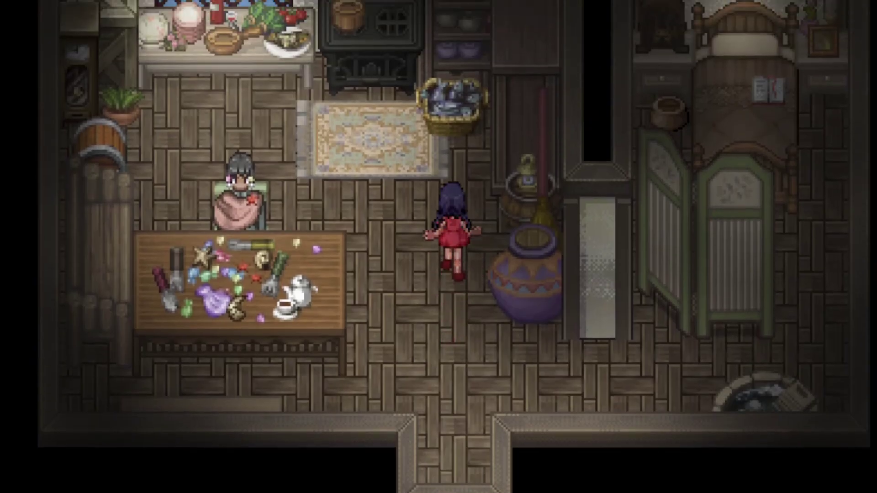
pyautogui.press('Left')
pyautogui.press('Left')
pyautogui.press('Down')
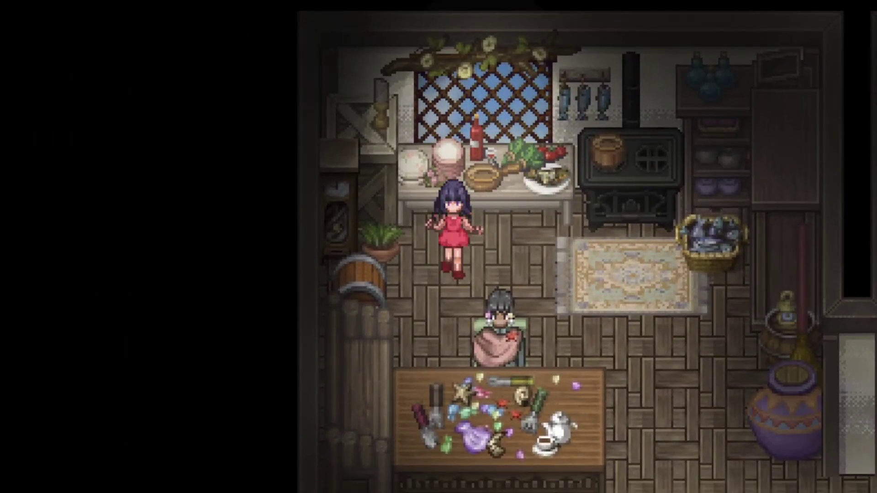
pyautogui.press('Left')
pyautogui.press('Return')
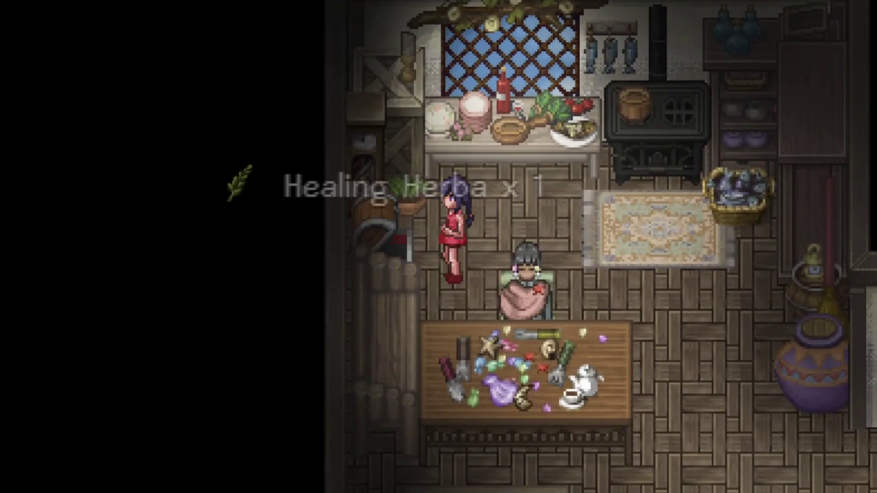
# - Walk the character to the bedroom behind the green screen, examine its furnishings and return to the worktable
pyautogui.press('Right')
pyautogui.press('Down')
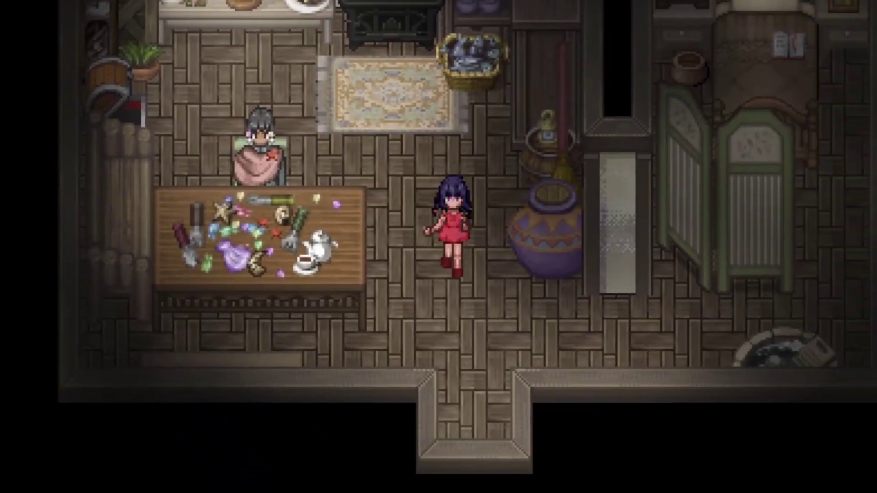
pyautogui.press('Right')
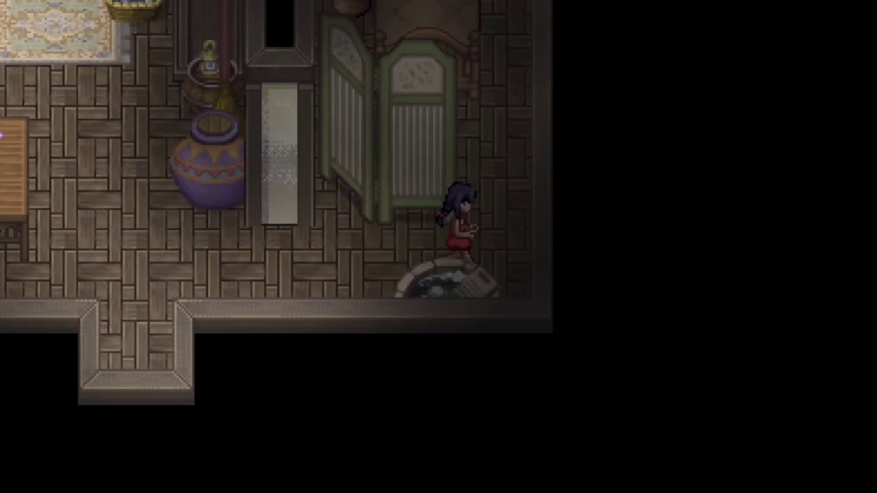
pyautogui.press('Up')
pyautogui.press('Up')
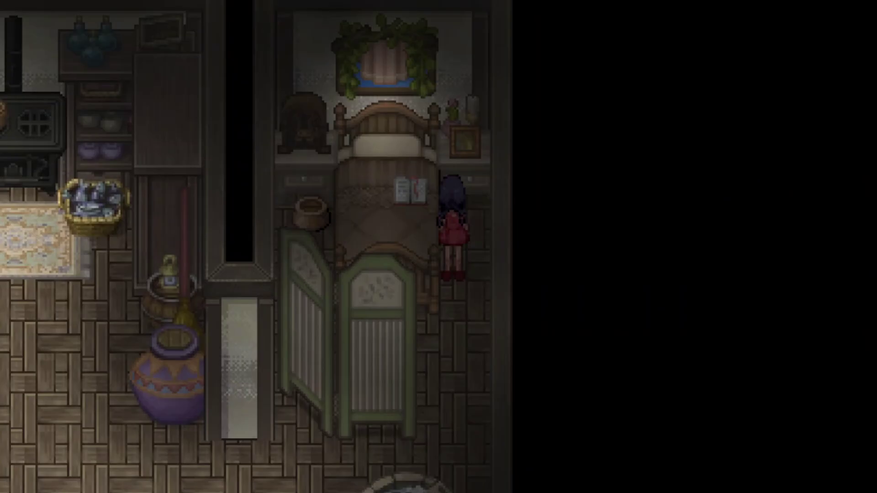
pyautogui.press('Down')
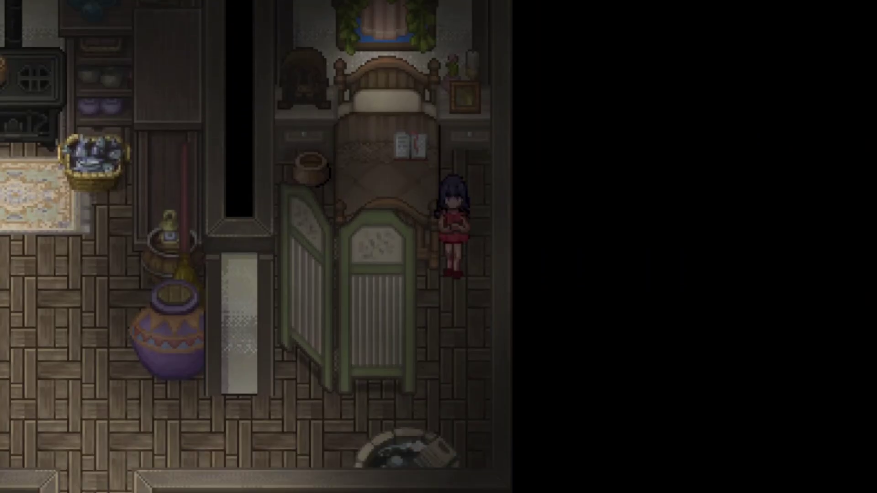
pyautogui.press('Down')
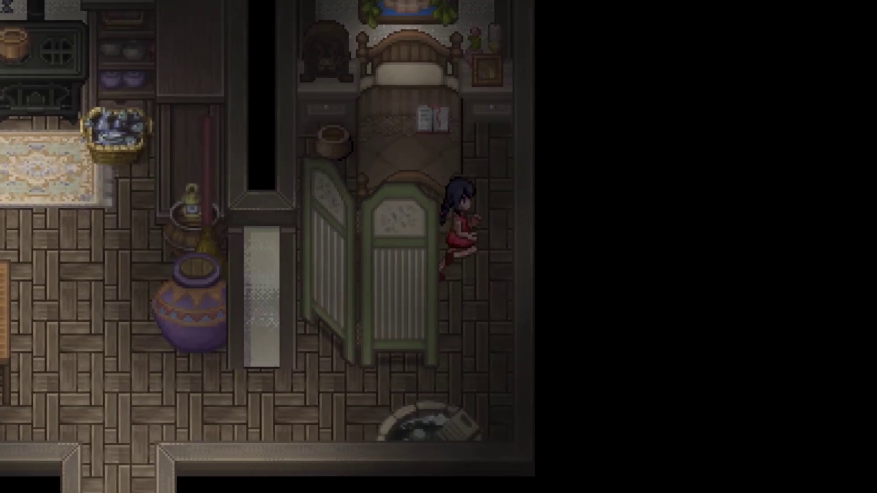
pyautogui.press('Down')
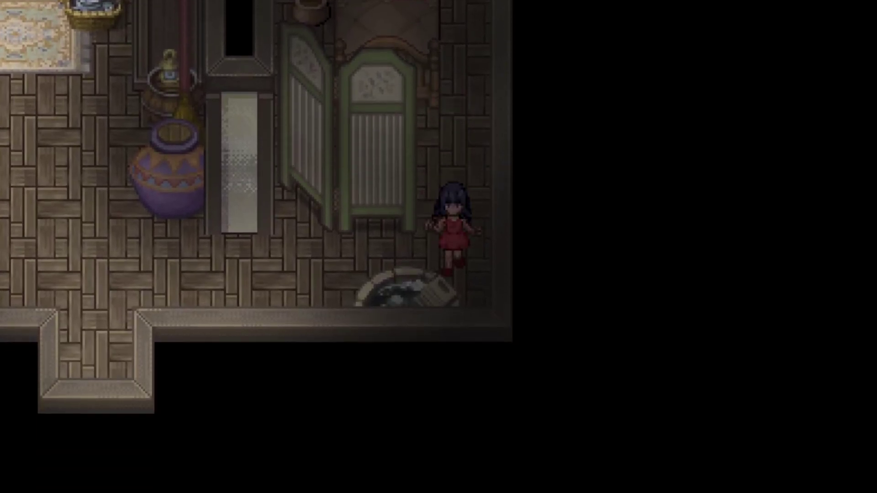
pyautogui.press('Left')
pyautogui.press('Up')
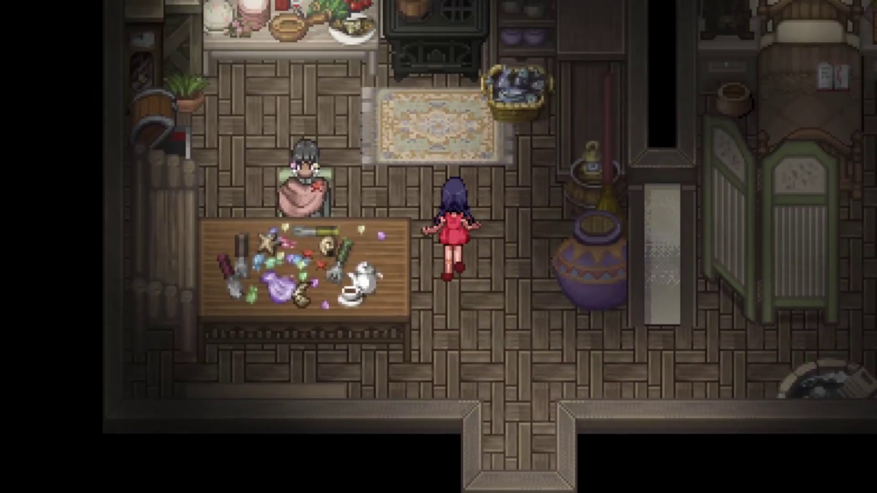
# - Talk to the jewelry maker seated at the table and read through the whole dialogue
pyautogui.press('Left')
pyautogui.press('Return')
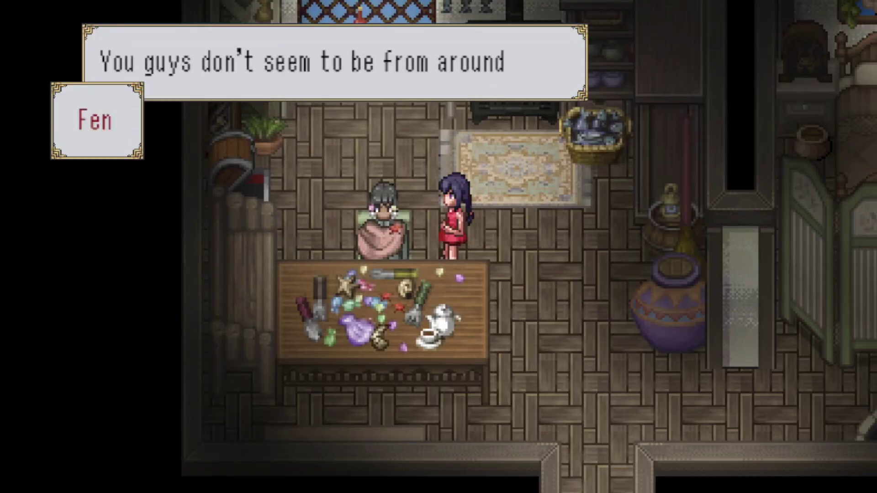
pyautogui.press('Return')
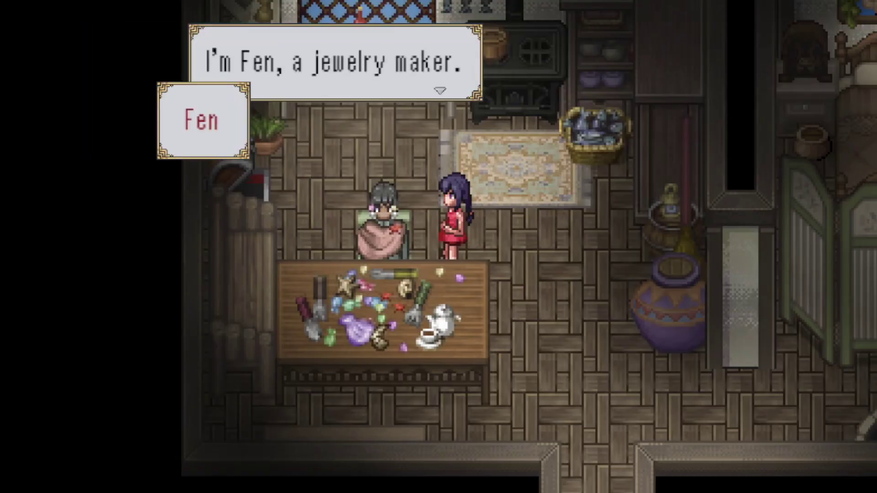
pyautogui.press('Return')
pyautogui.press('Return')
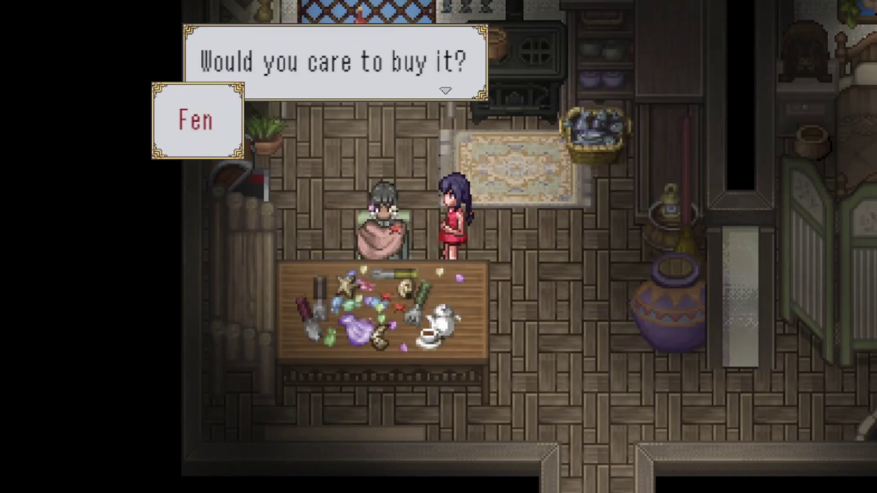
pyautogui.press('Return')
pyautogui.press('Return')
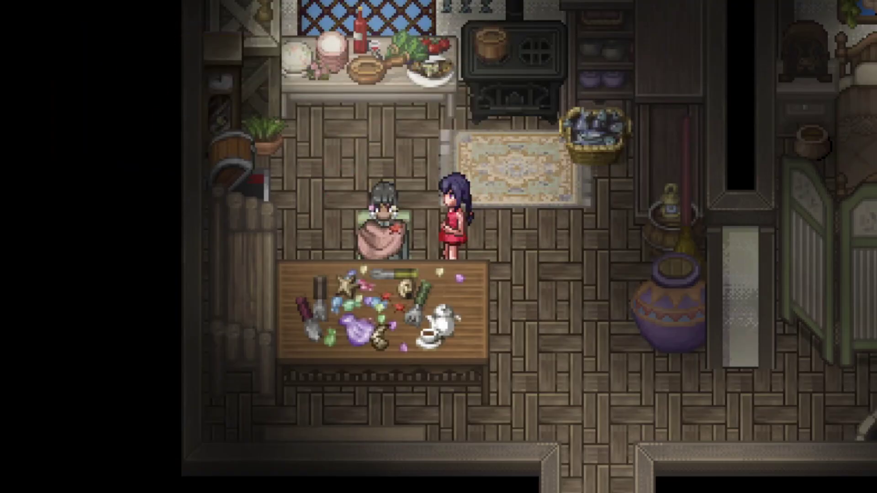
# - Look over the kitchen counter, window and stove area of the house while walking around
pyautogui.press('Up')
pyautogui.press('Left')
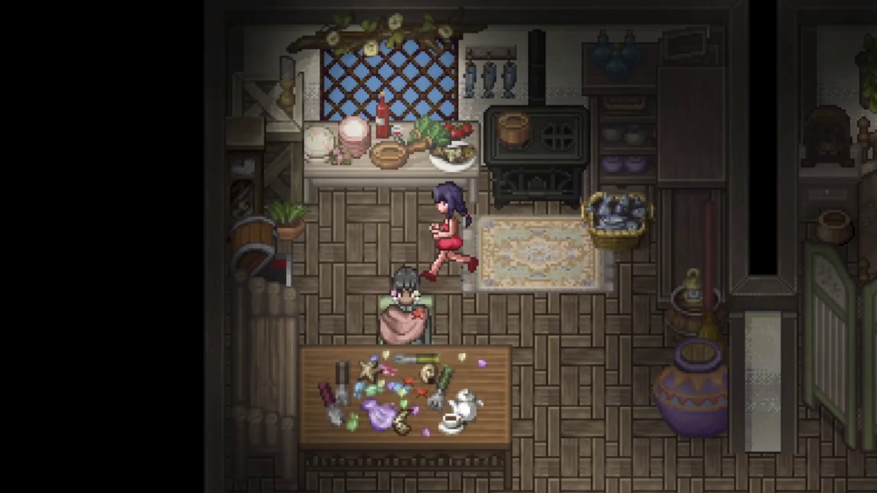
pyautogui.press('Right')
pyautogui.press('Down')
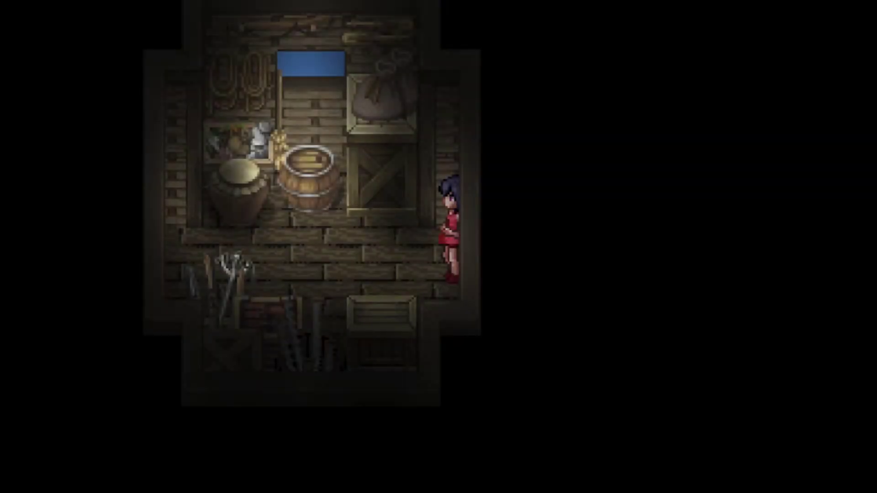
# - Search the barrel in the storage room and walk through the room strung with ropes of hanging doodads
pyautogui.press('Left')
pyautogui.press('Up')
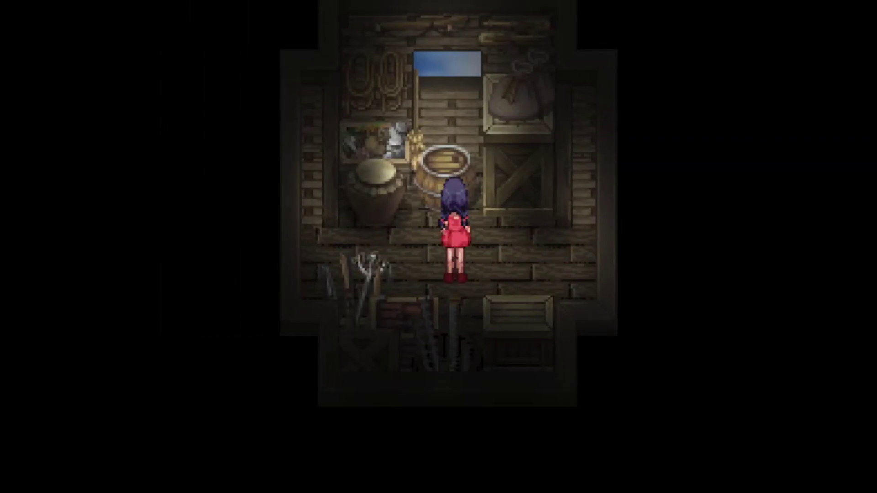
pyautogui.press('z')
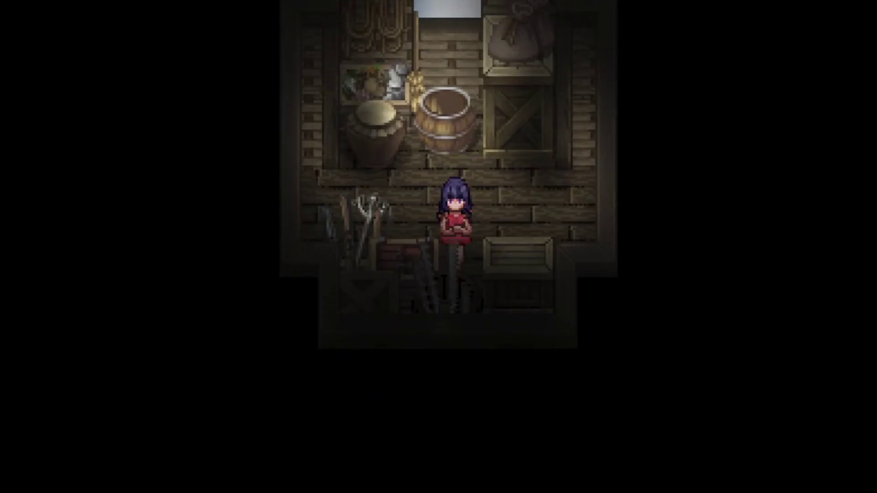
pyautogui.press('Left')
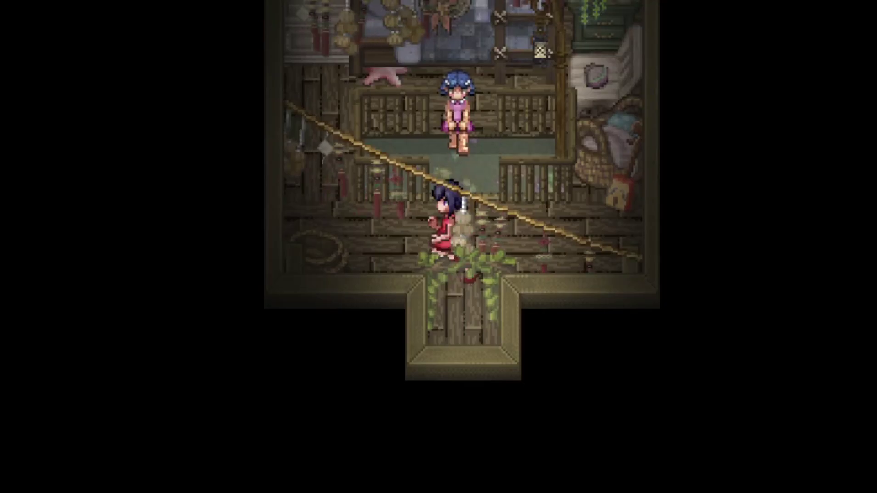
pyautogui.press('Up')
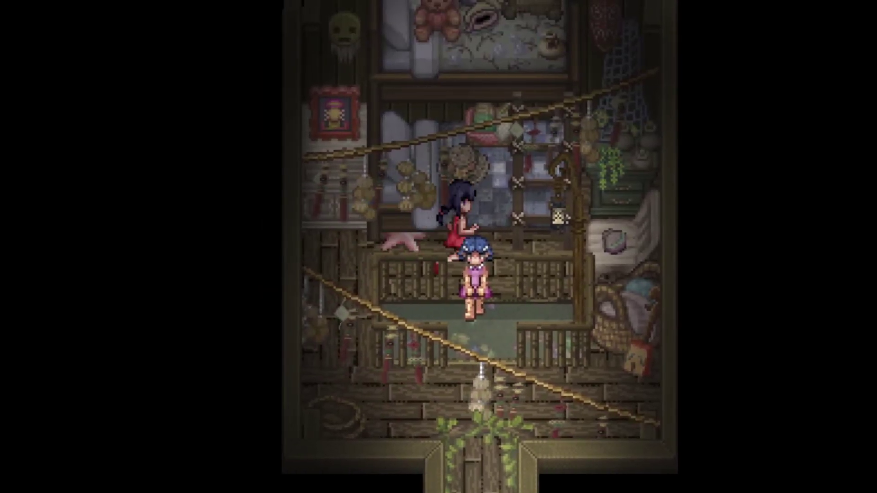